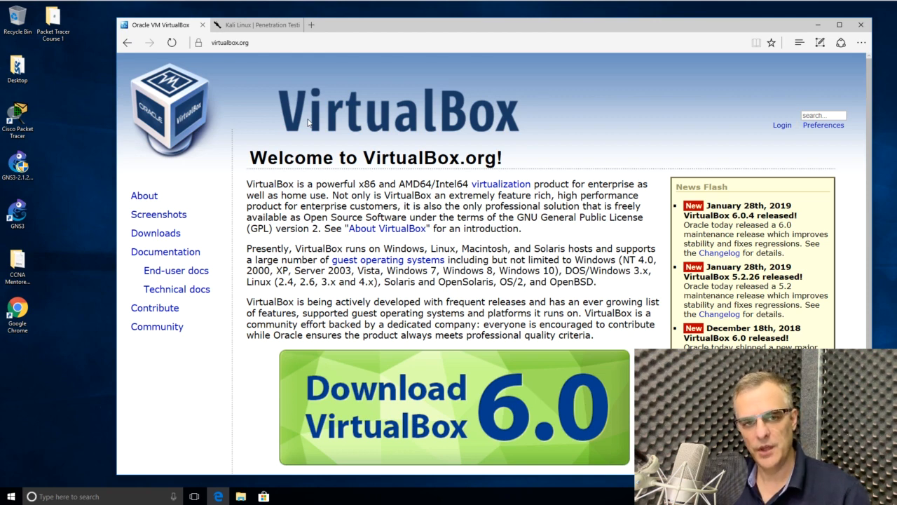
# - Go to the VirtualBox 6.0 download page and save the VirtualBox 6.0.4 Windows hosts installer
pyautogui.moveTo(304, 28)
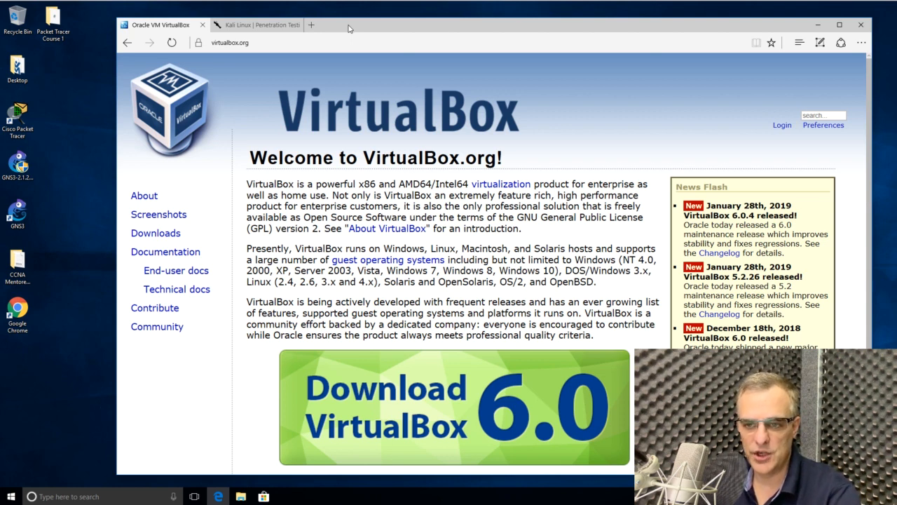
pyautogui.click(246, 43)
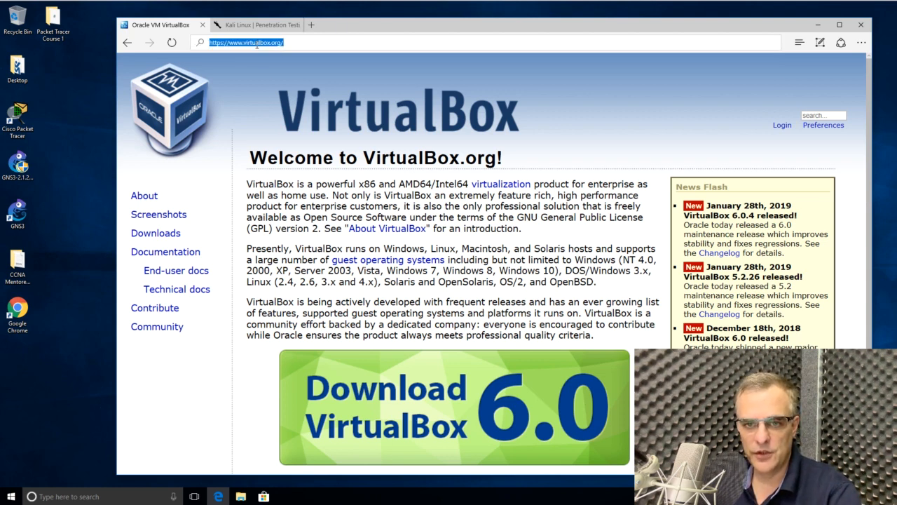
pyautogui.click(499, 212)
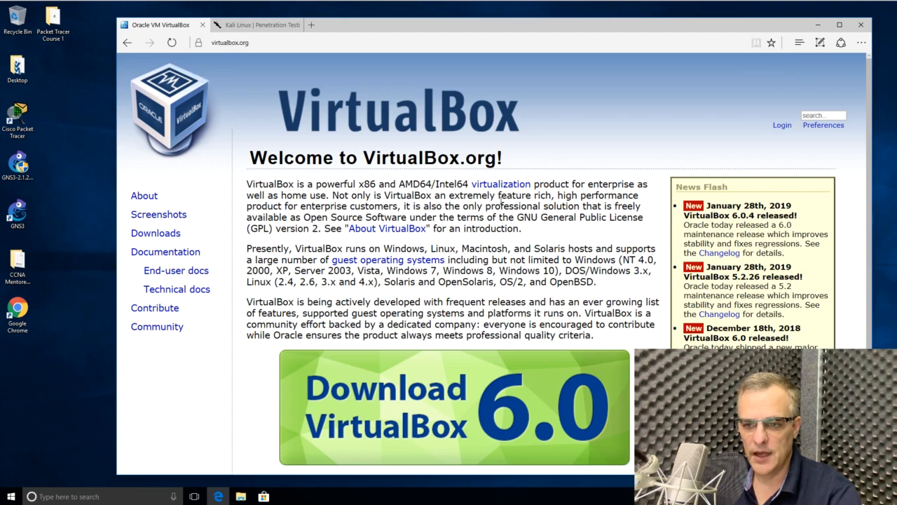
pyautogui.scroll(-3, 499, 213)
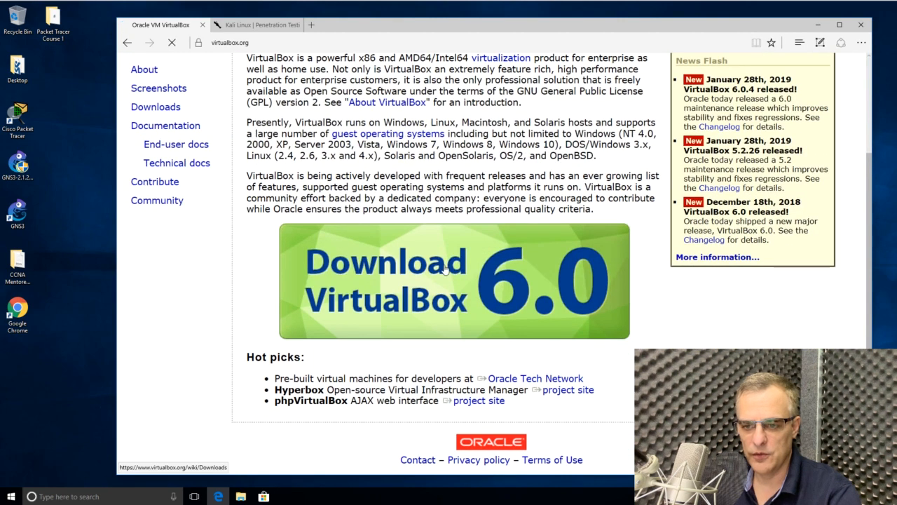
pyautogui.click(445, 270)
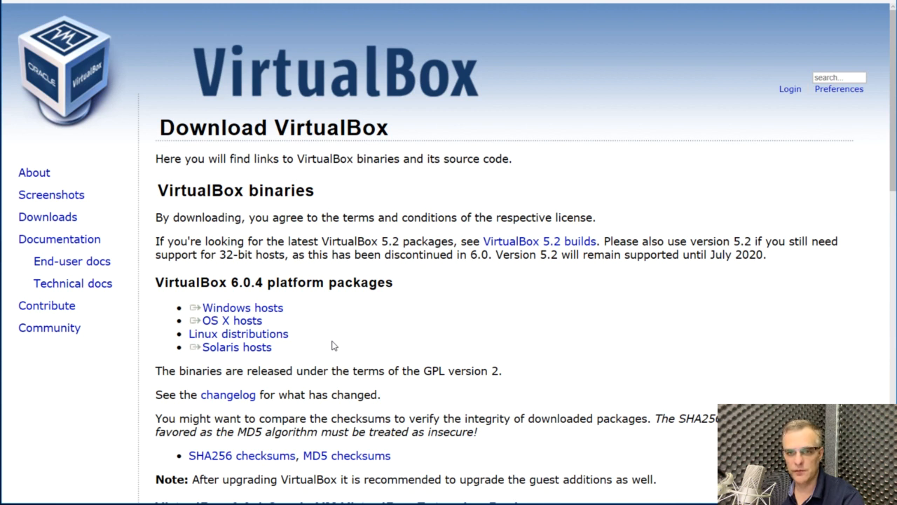
pyautogui.click(266, 313)
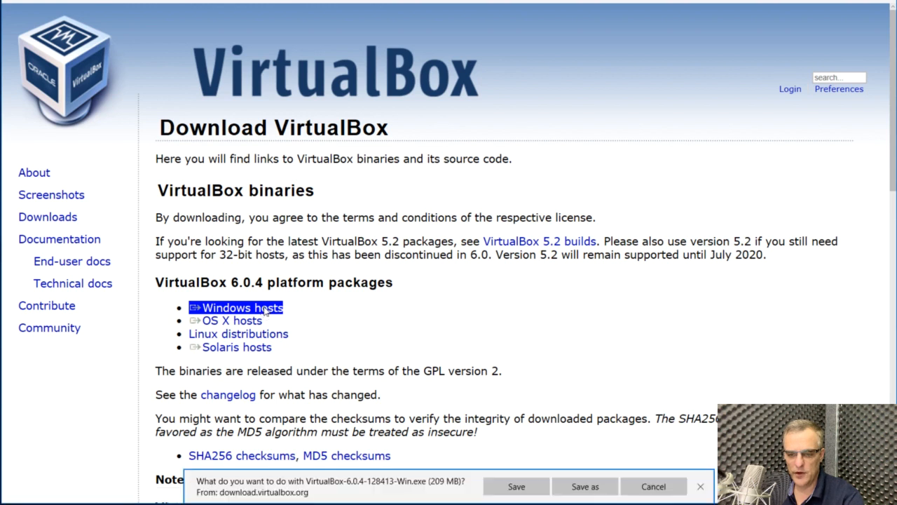
pyautogui.click(514, 490)
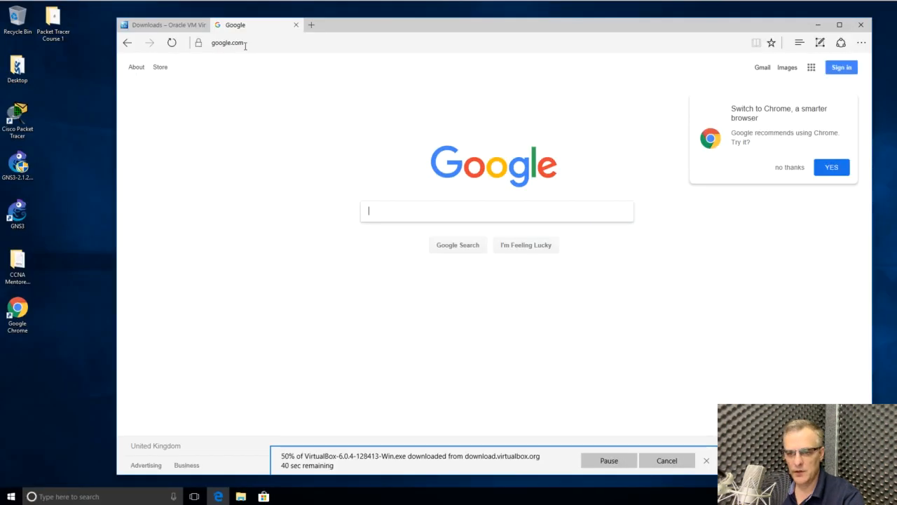
# - Search Google for "kali linux" and open the official kali.org website
pyautogui.write('kali ')
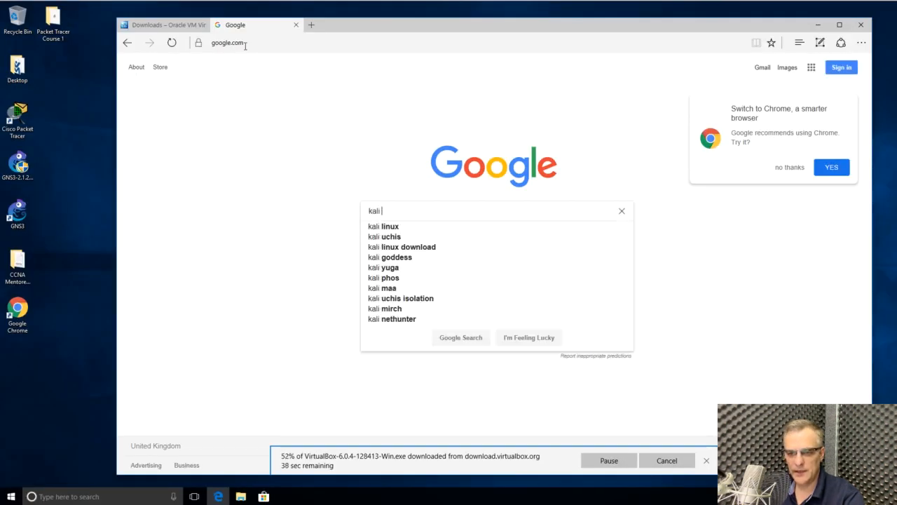
pyautogui.write('linux')
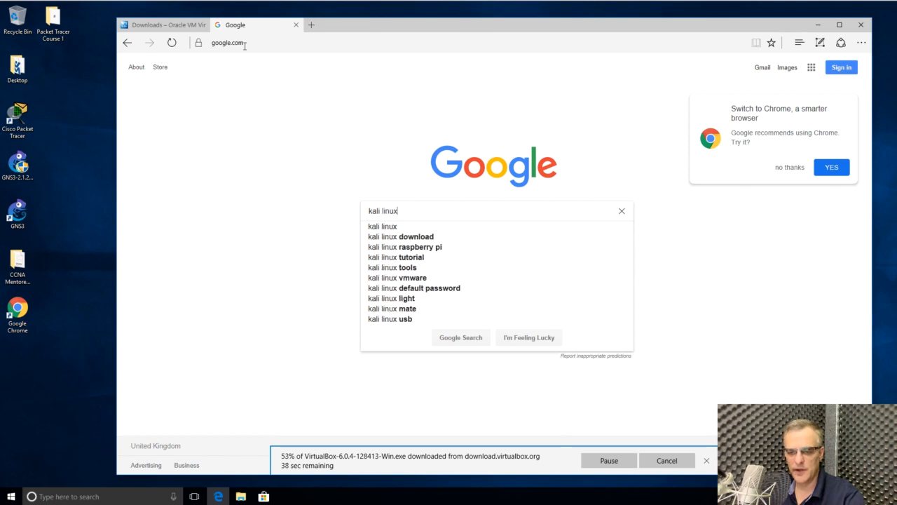
pyautogui.press('Return')
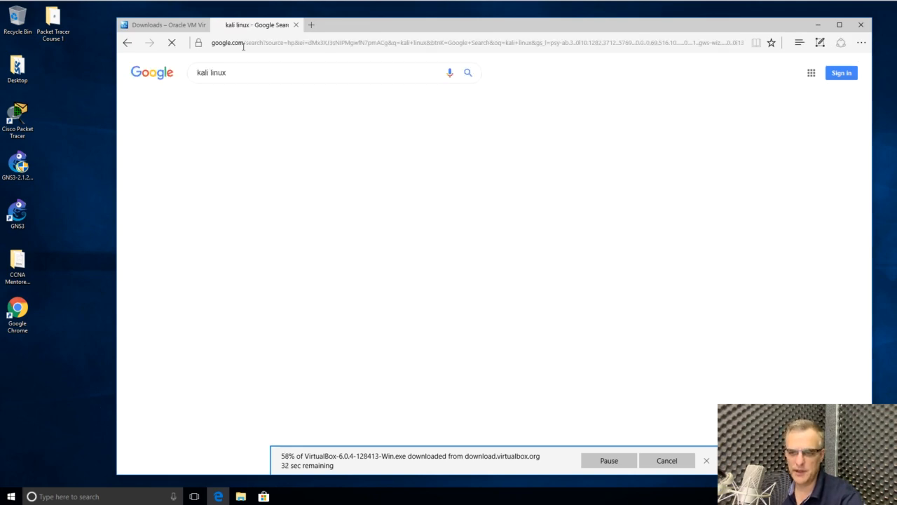
pyautogui.hotkey('ctrl', '+')
pyautogui.hotkey('ctrl', '+')
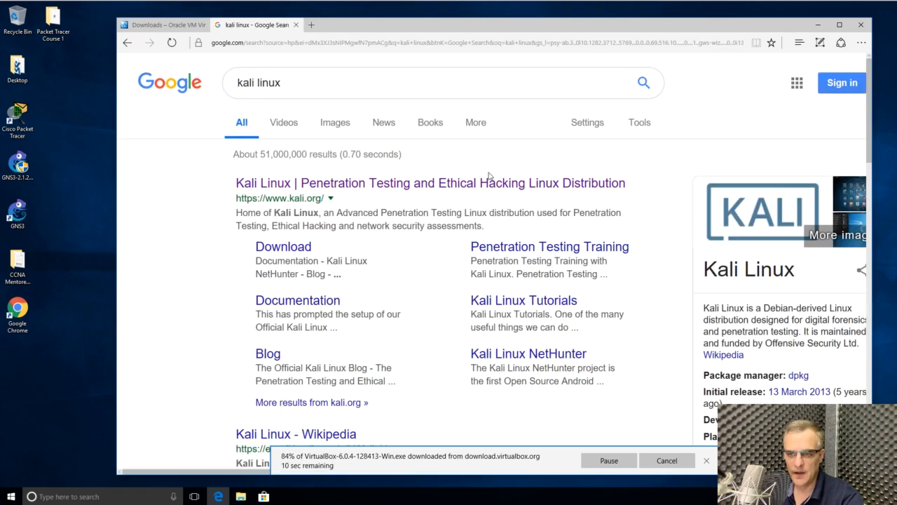
pyautogui.click(311, 186)
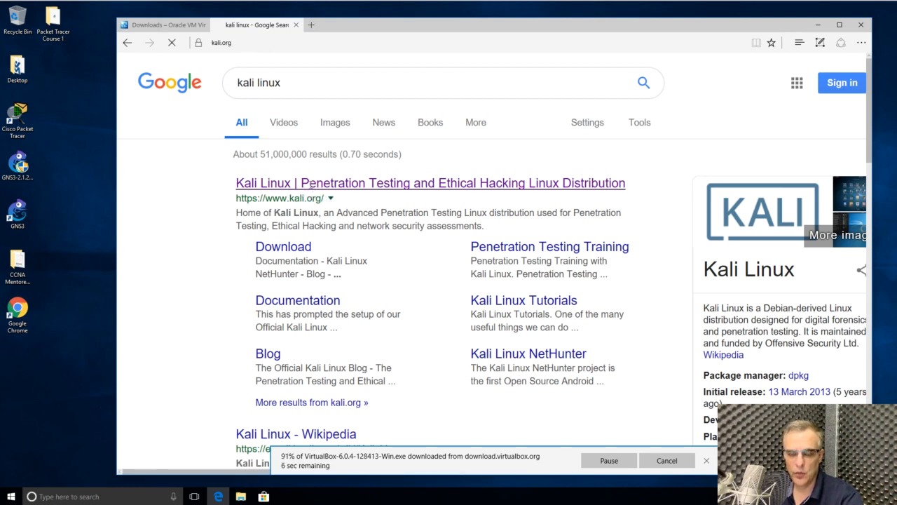
pyautogui.click(260, 42)
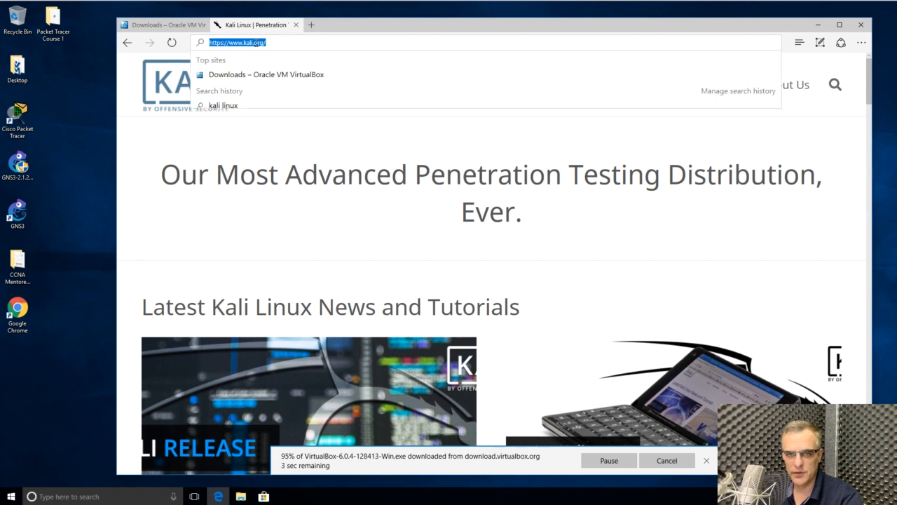
pyautogui.click(353, 247)
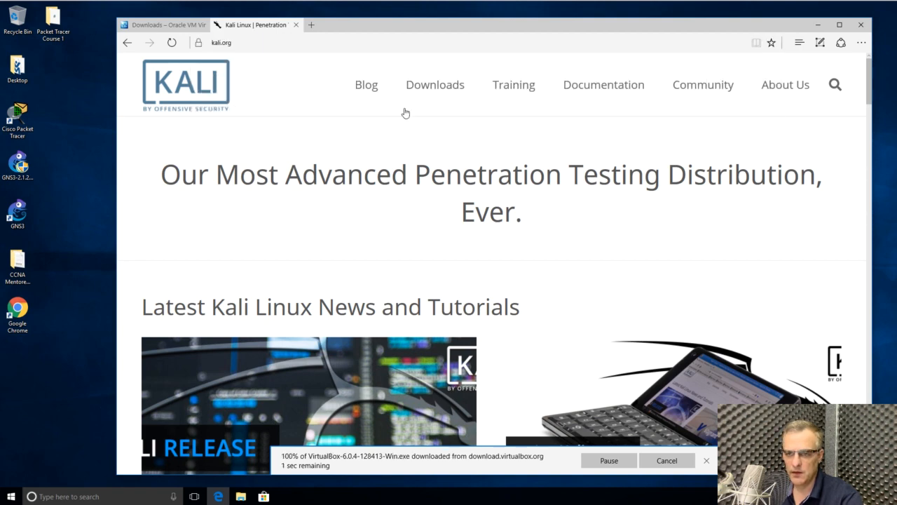
# - Open the Download Kali Linux page and dismiss the browser's download notification
pyautogui.moveTo(429, 85)
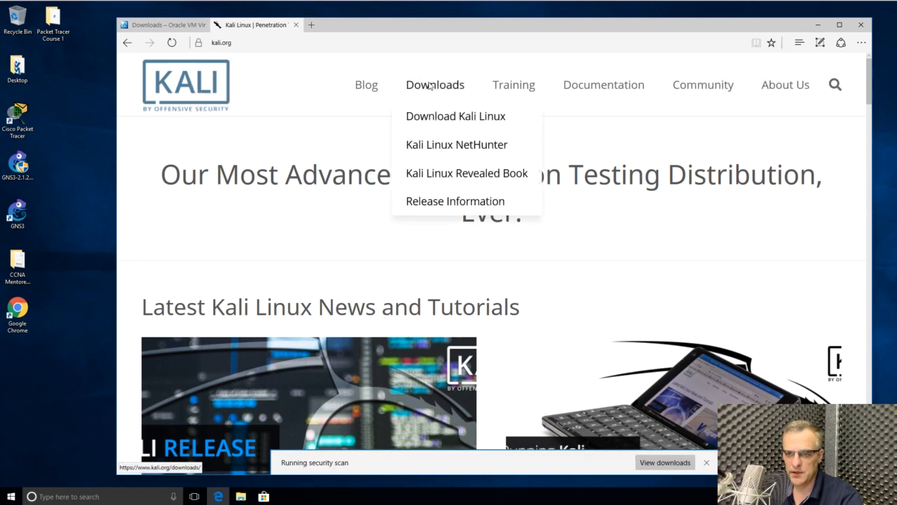
pyautogui.click(469, 118)
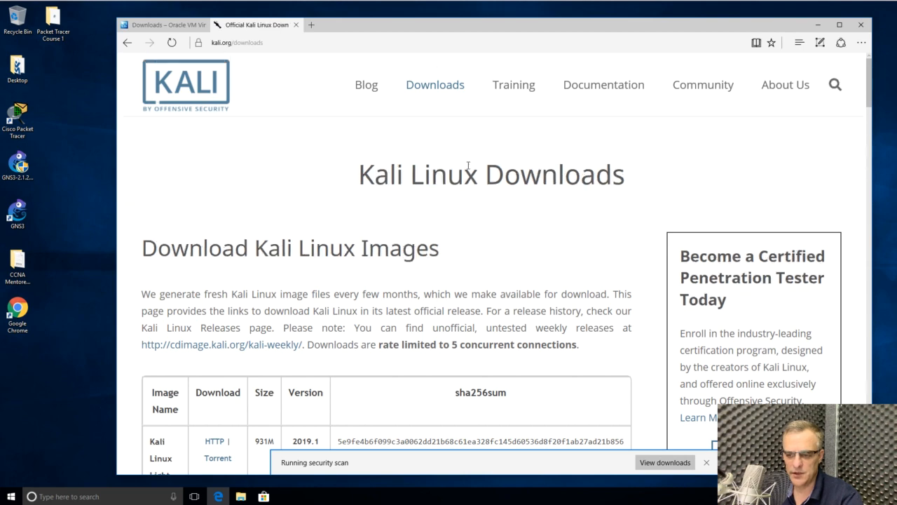
pyautogui.click(708, 466)
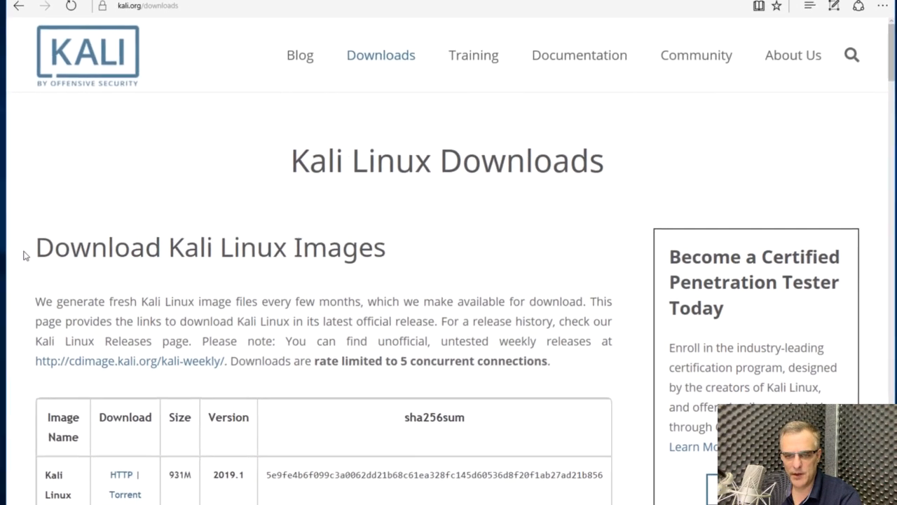
# - Examine the list of Kali Linux images through to the 64 bit and 32 bit Vbox entries
pyautogui.moveTo(131, 251); pyautogui.dragTo(304, 253)
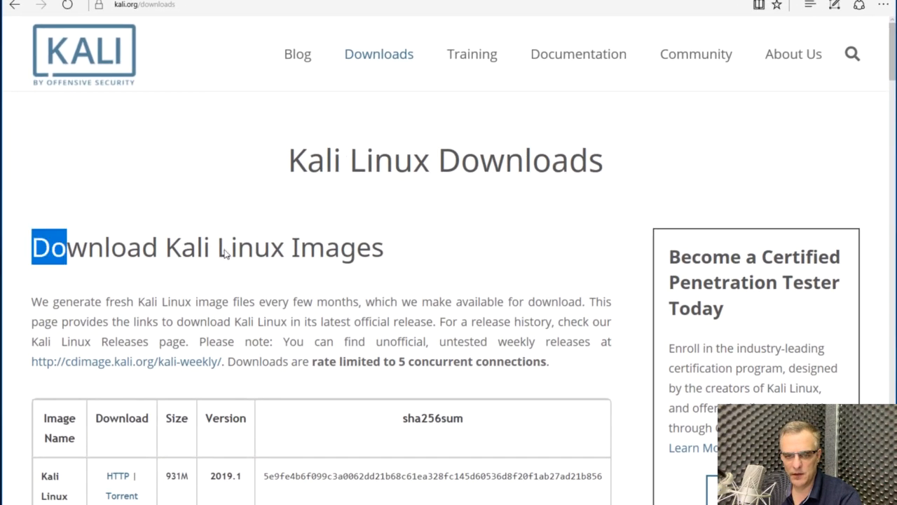
pyautogui.moveTo(224, 253); pyautogui.dragTo(327, 256)
pyautogui.scroll(-2, 354, 319)
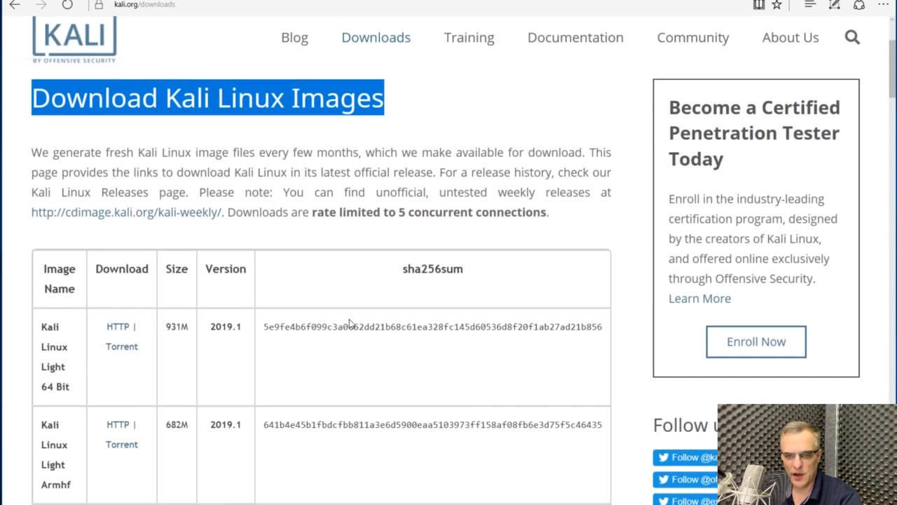
pyautogui.scroll(-5, 349, 321)
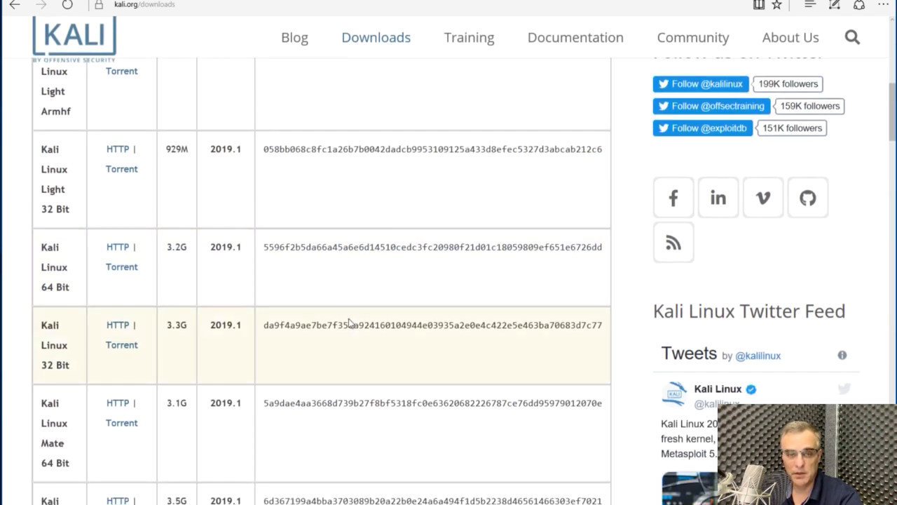
pyautogui.scroll(-8, 349, 324)
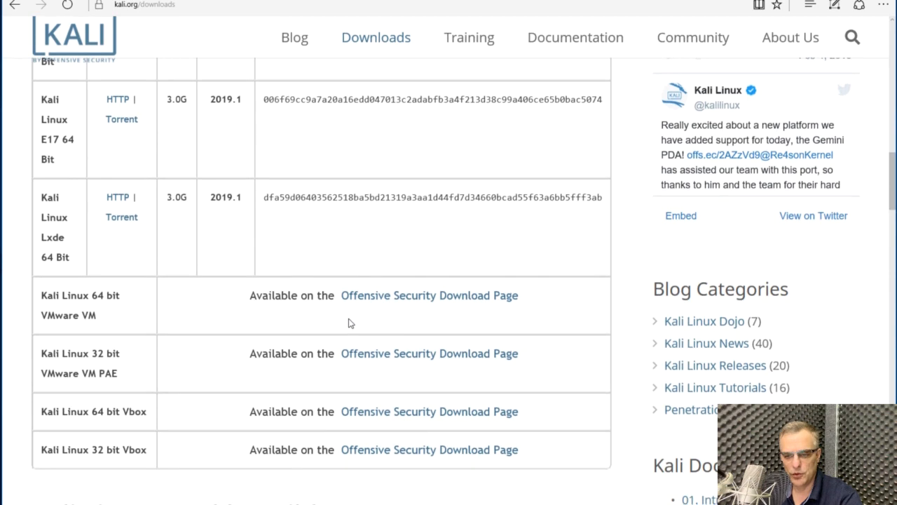
pyautogui.scroll(-1, 350, 323)
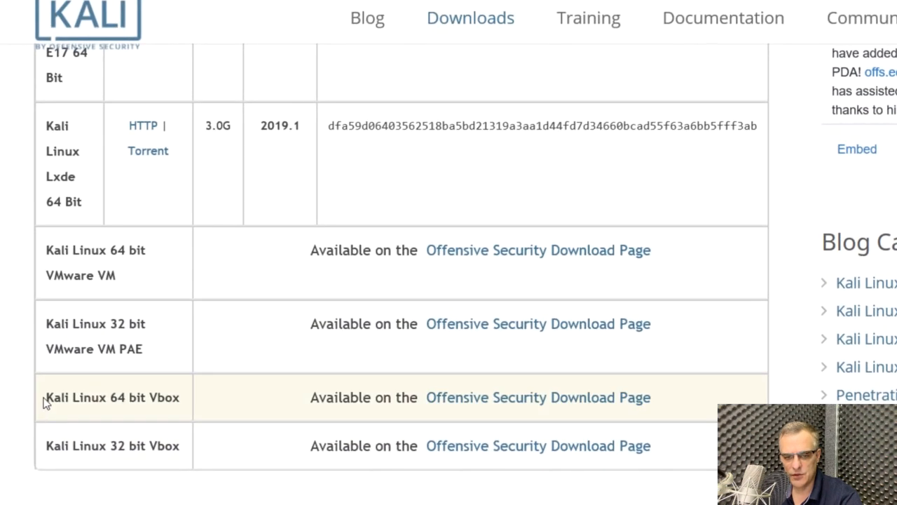
pyautogui.moveTo(63, 397); pyautogui.dragTo(166, 400)
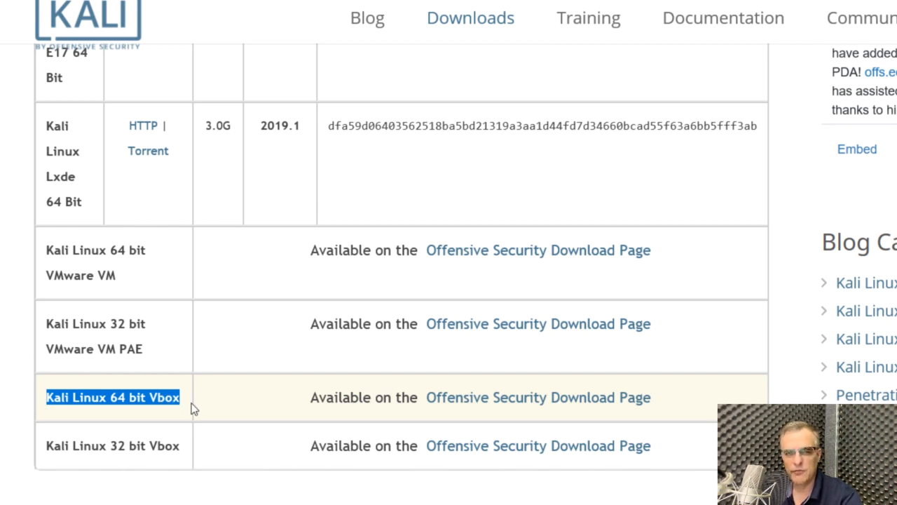
pyautogui.moveTo(42, 449); pyautogui.dragTo(202, 446)
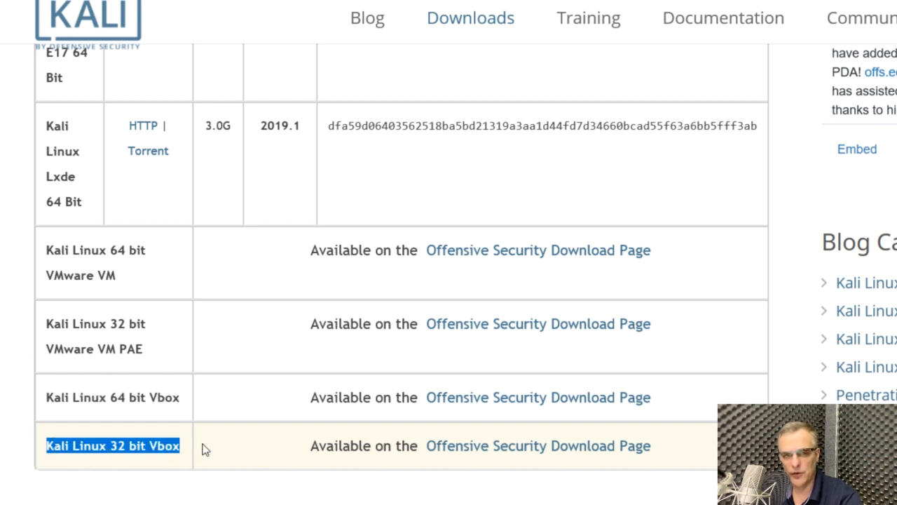
# - Open the Offensive Security download page for Kali Linux 64 bit Vbox and show the Kali Linux VirtualBox images
pyautogui.click(534, 399)
pyautogui.scroll(-4, 474, 327)
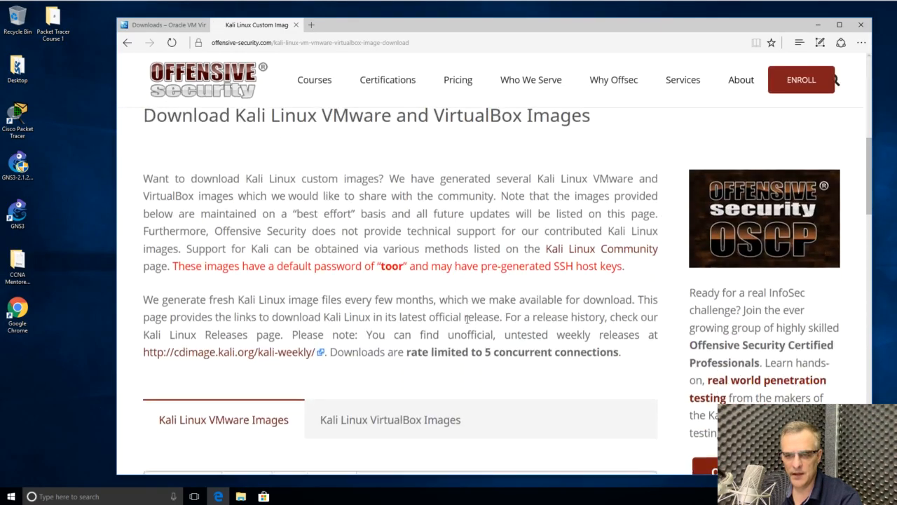
pyautogui.scroll(-5, 466, 320)
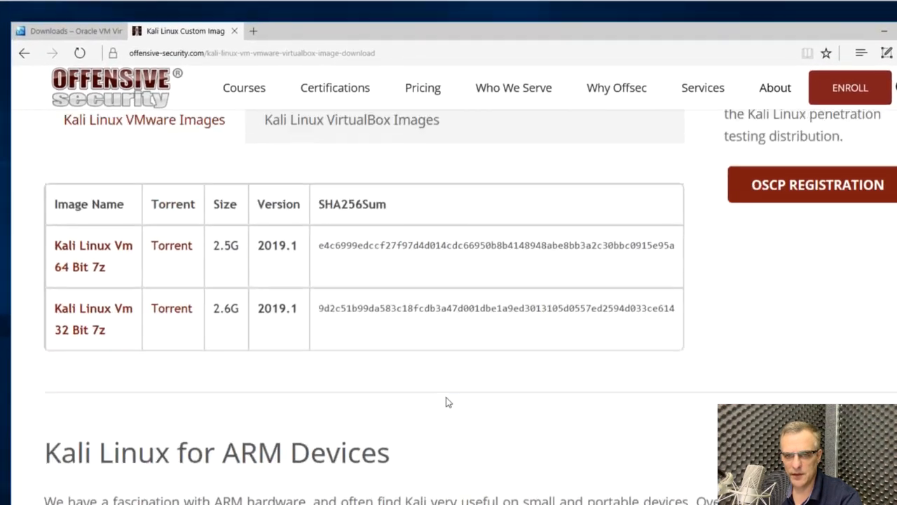
pyautogui.scroll(3, 448, 402)
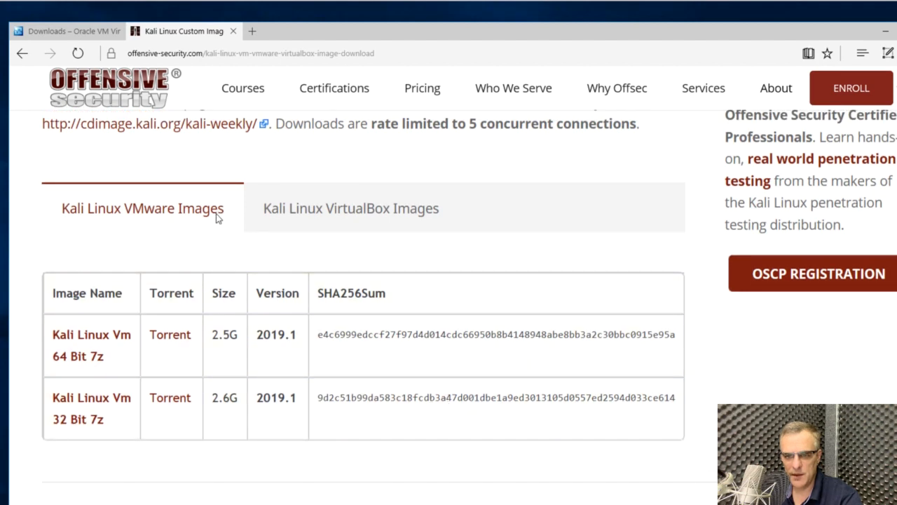
pyautogui.click(324, 214)
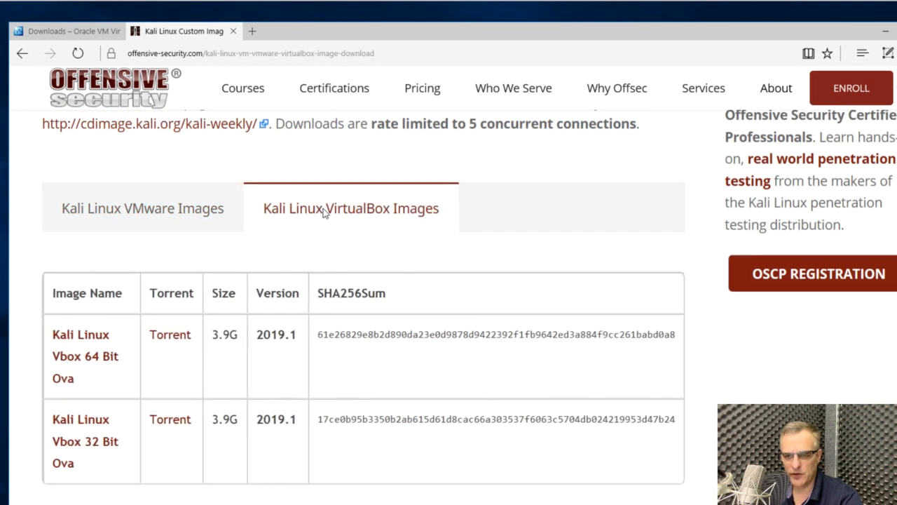
# - Copy the image download page's address, switch to Google Chrome without restoring its previous pages, and open the same page there at 150% zoom
pyautogui.click(199, 53)
pyautogui.hotkey('ctrl', 'c')
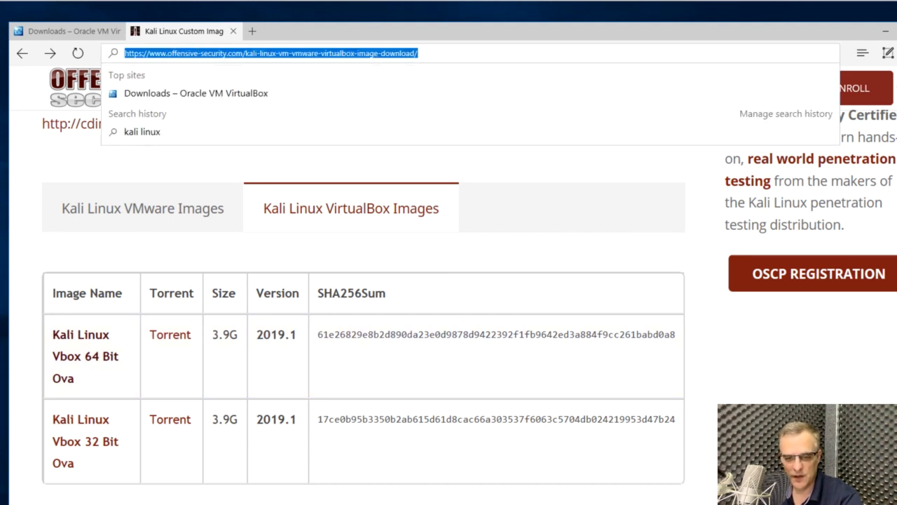
pyautogui.press('Escape')
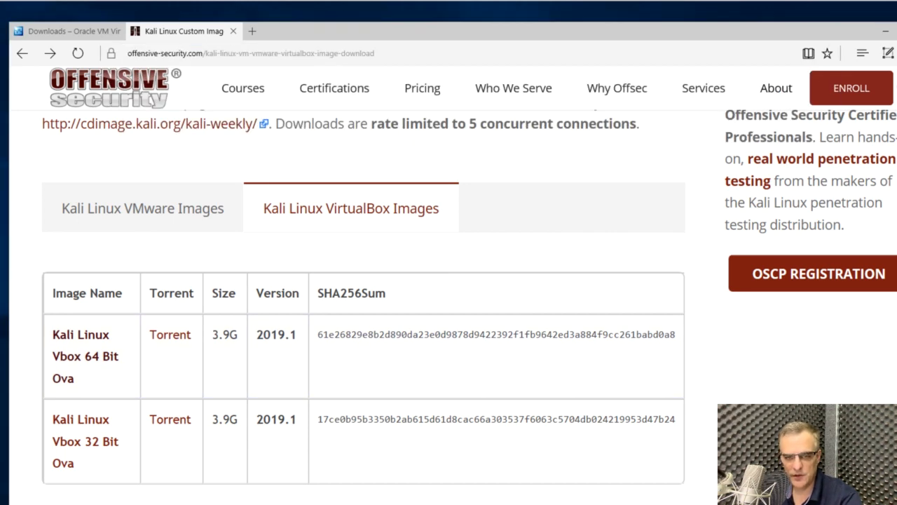
pyautogui.moveTo(194, 23); pyautogui.dragTo(370, 28)
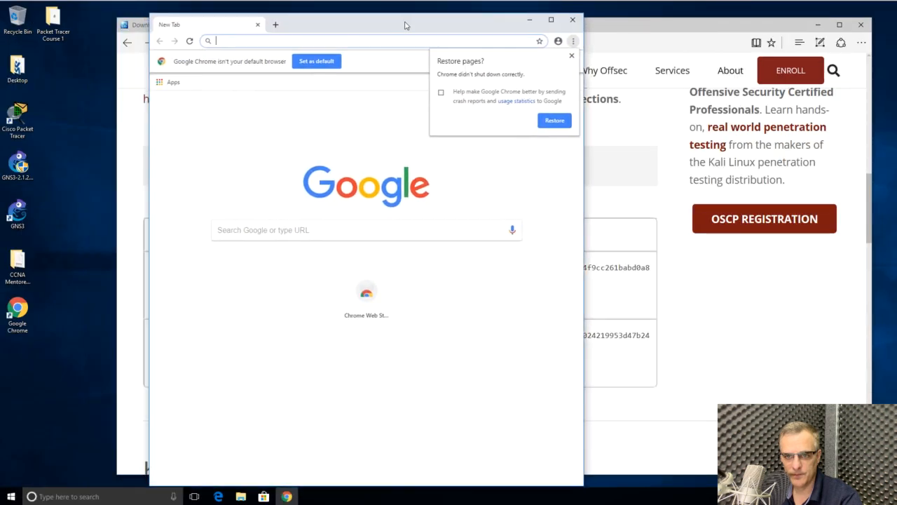
pyautogui.moveTo(549, 36); pyautogui.dragTo(872, 41)
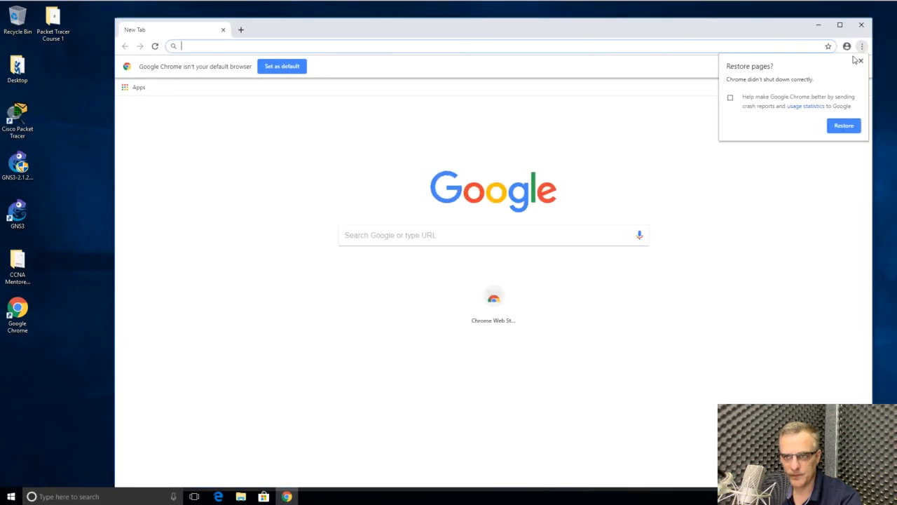
pyautogui.click(860, 61)
pyautogui.hotkey('ctrl', 'v')
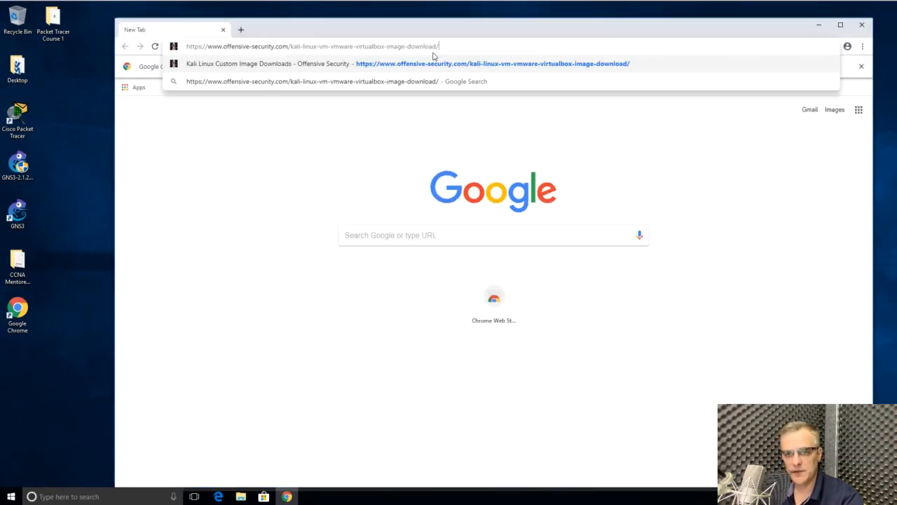
pyautogui.press('Return')
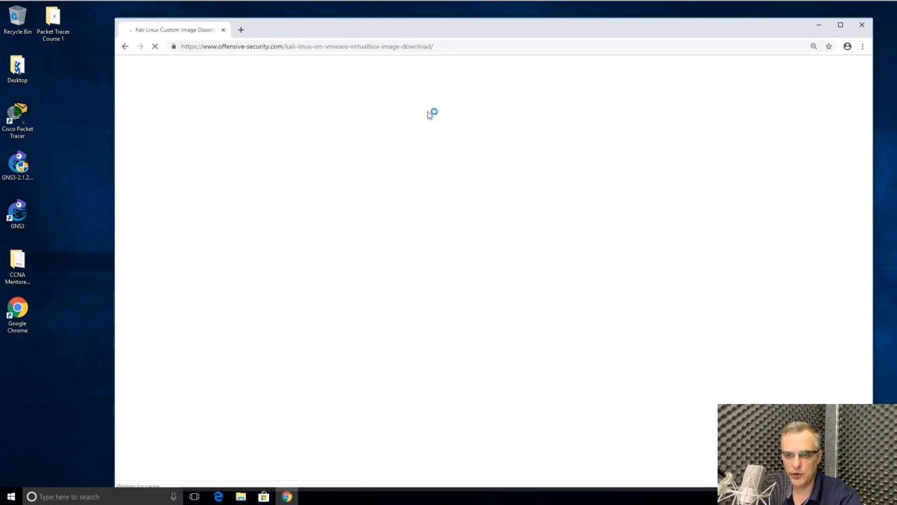
pyautogui.hotkey('ctrl', '+')
pyautogui.scroll(-1, 398, 232)
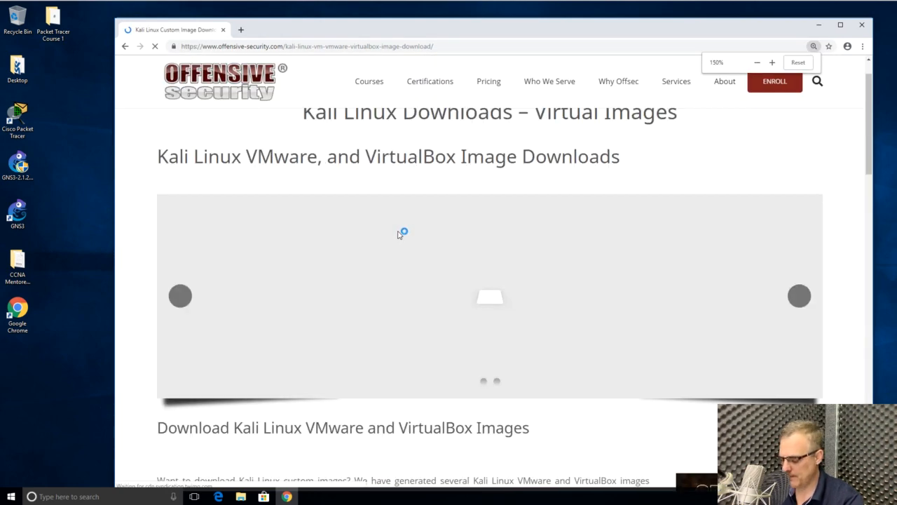
pyautogui.scroll(-6, 346, 194)
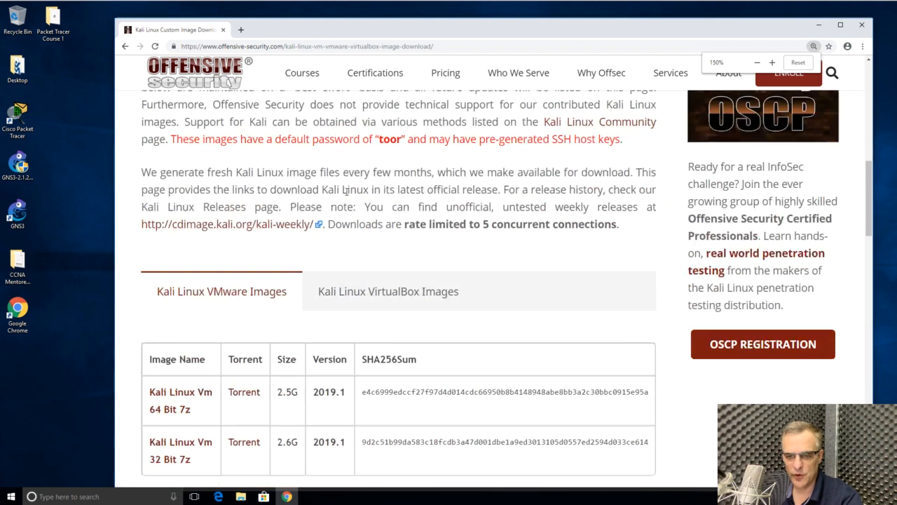
# - Show the Kali Linux VirtualBox images and download the Kali Linux Vbox 64 Bit Ova
pyautogui.scroll(-1, 345, 196)
pyautogui.click(397, 148)
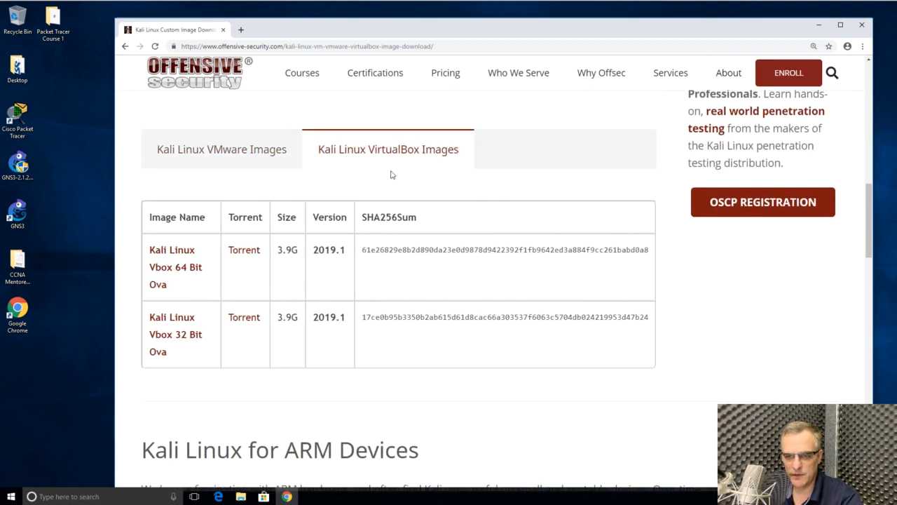
pyautogui.click(173, 251)
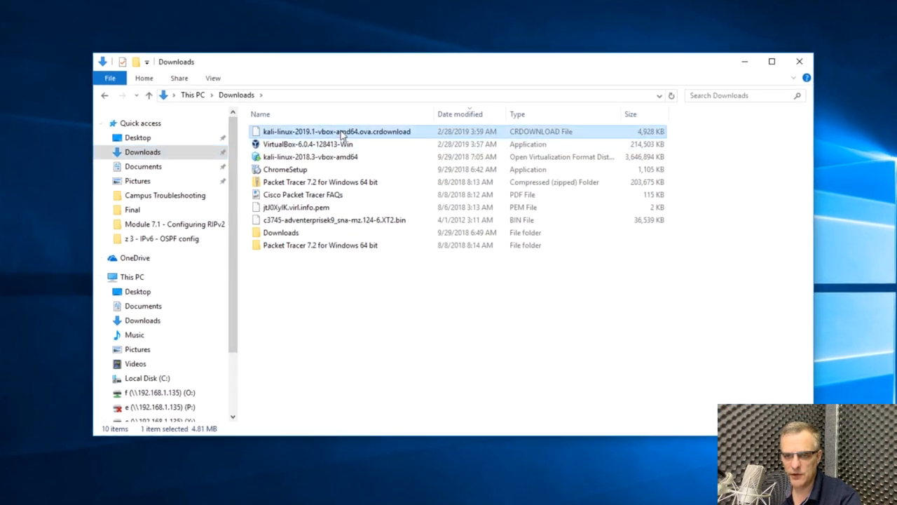
# - Launch the VirtualBox-6.0.4-128413-Win installer from the Downloads folder and minimize the folder window behind the setup wizard
pyautogui.click(343, 146)
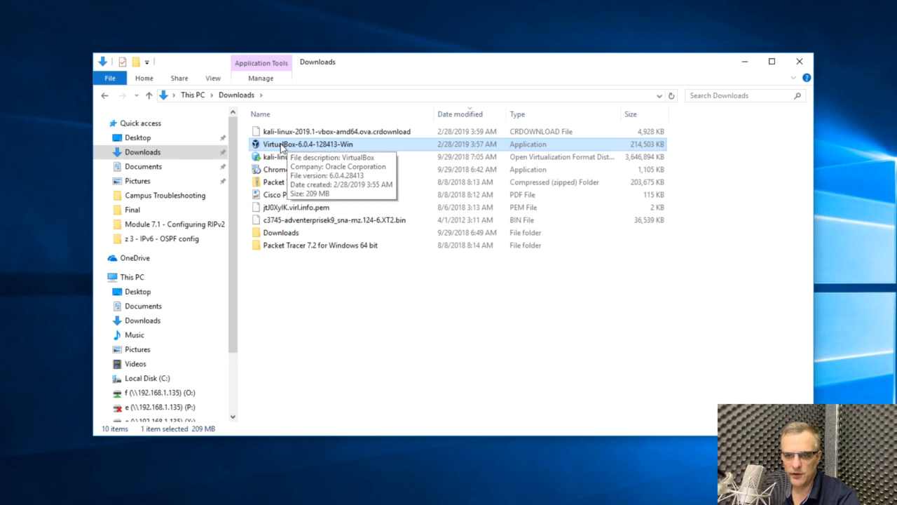
pyautogui.doubleClick(281, 145)
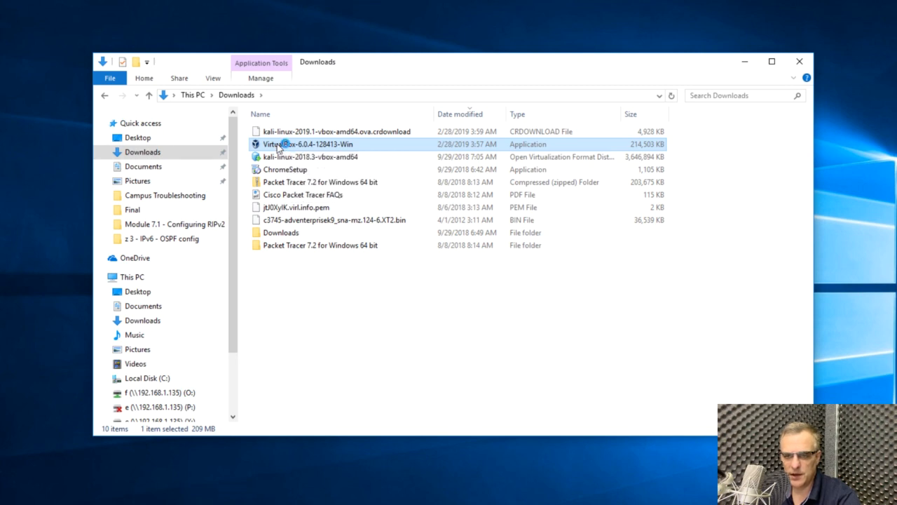
pyautogui.click(488, 283)
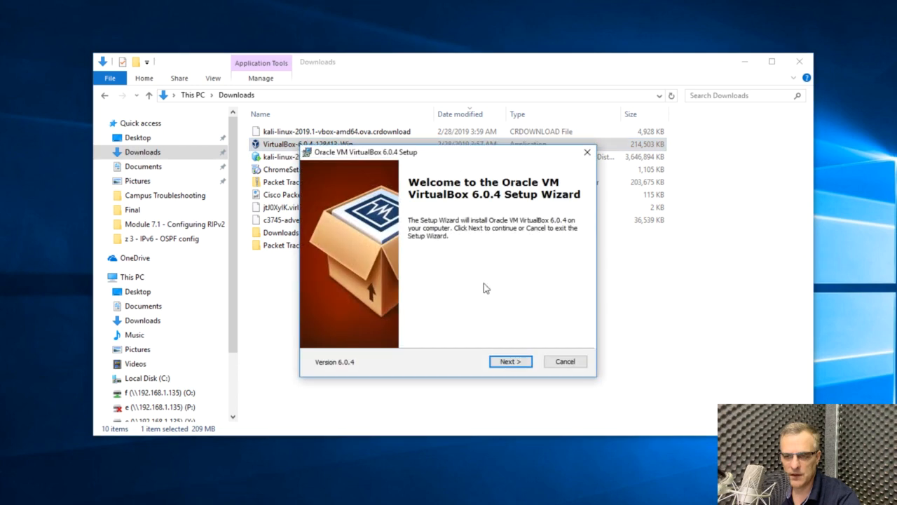
pyautogui.click(744, 62)
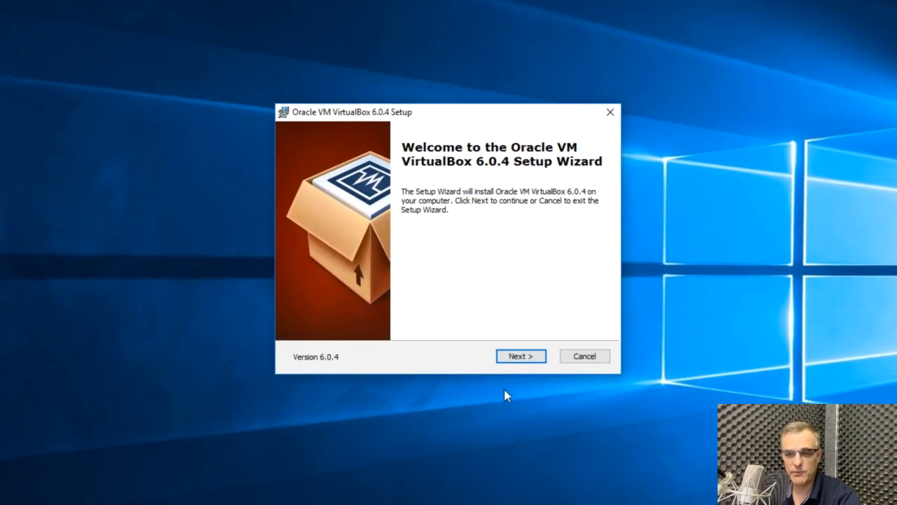
# - Install VirtualBox 6.0.4 with the default features and location, accept the network reset and system changes, and finish by starting VirtualBox
pyautogui.click(521, 357)
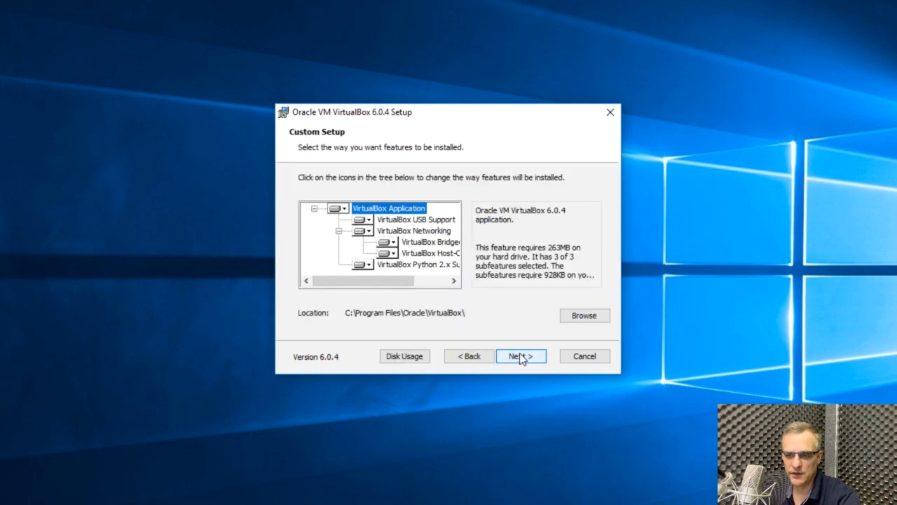
pyautogui.click(521, 358)
pyautogui.click(521, 357)
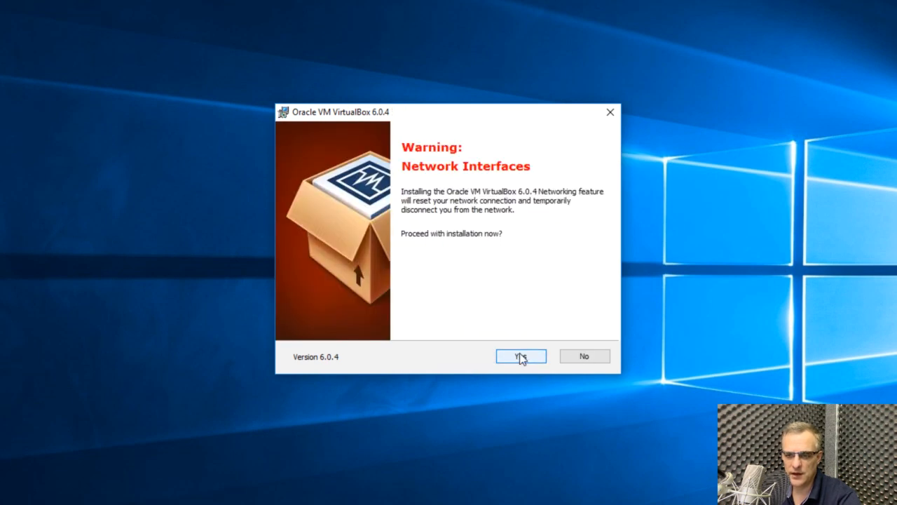
pyautogui.click(525, 358)
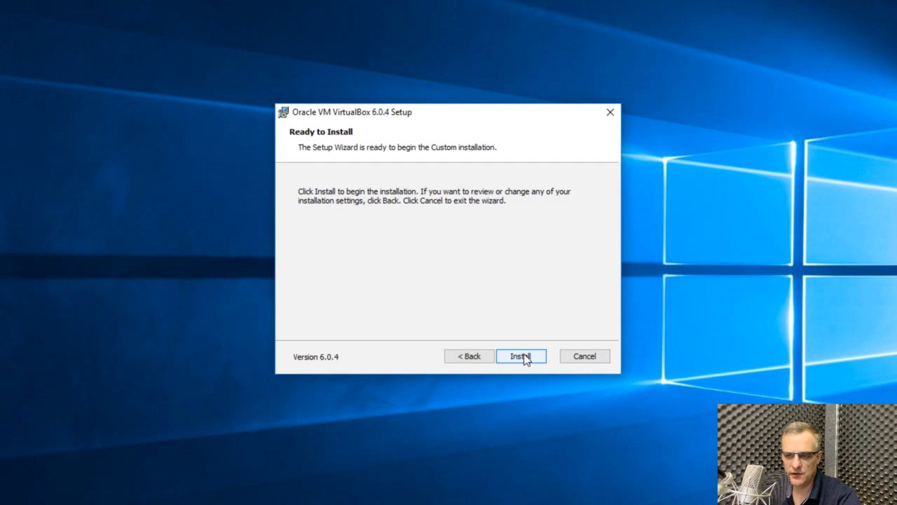
pyautogui.click(525, 358)
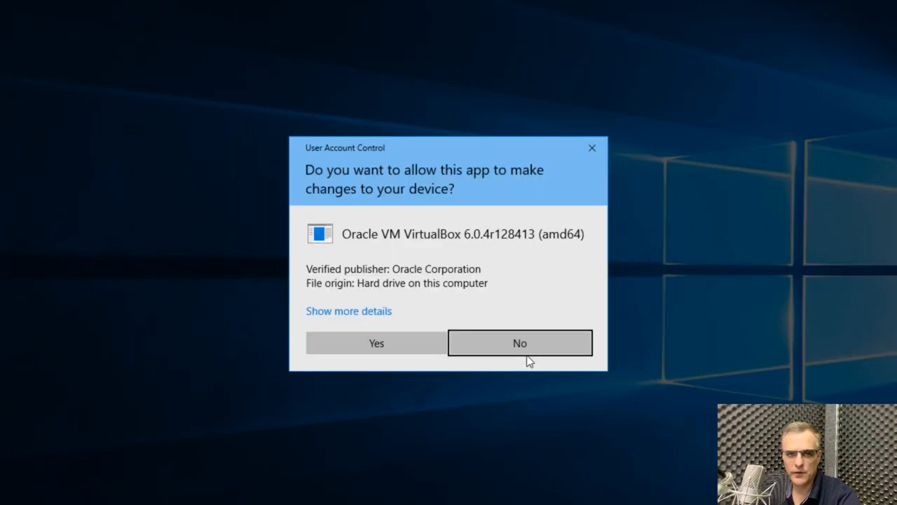
pyautogui.click(409, 337)
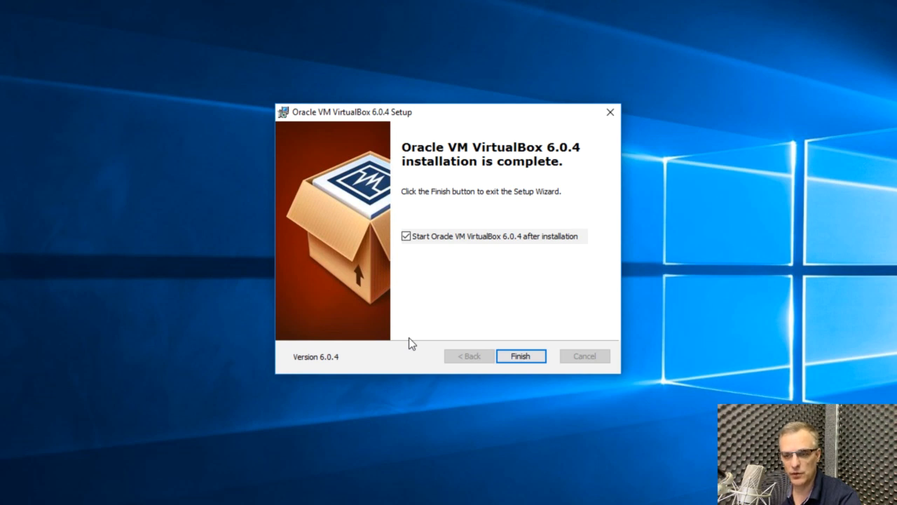
pyautogui.click(530, 356)
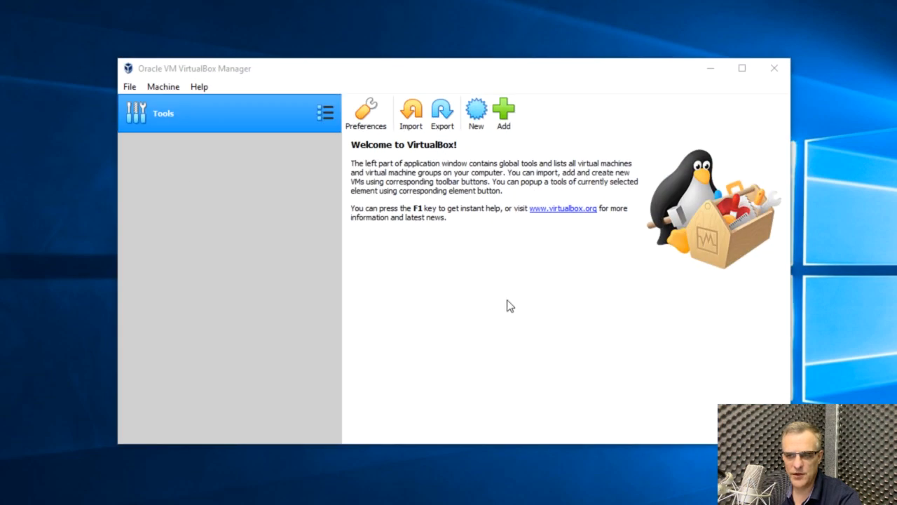
# - View the VirtualBox version information and close it
pyautogui.click(203, 87)
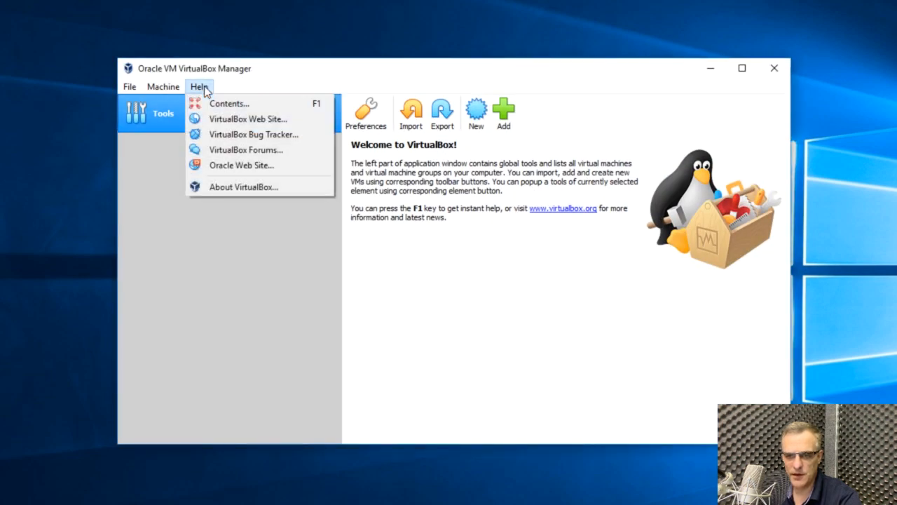
pyautogui.click(230, 187)
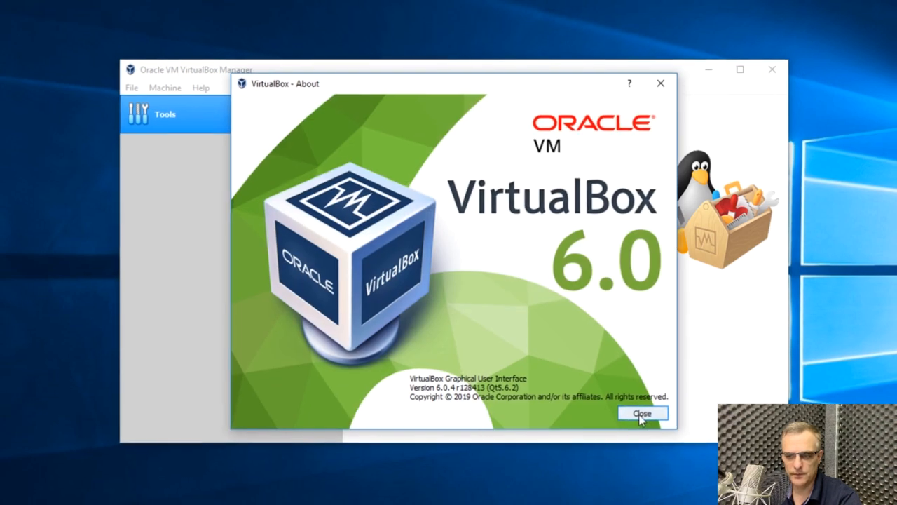
pyautogui.click(635, 413)
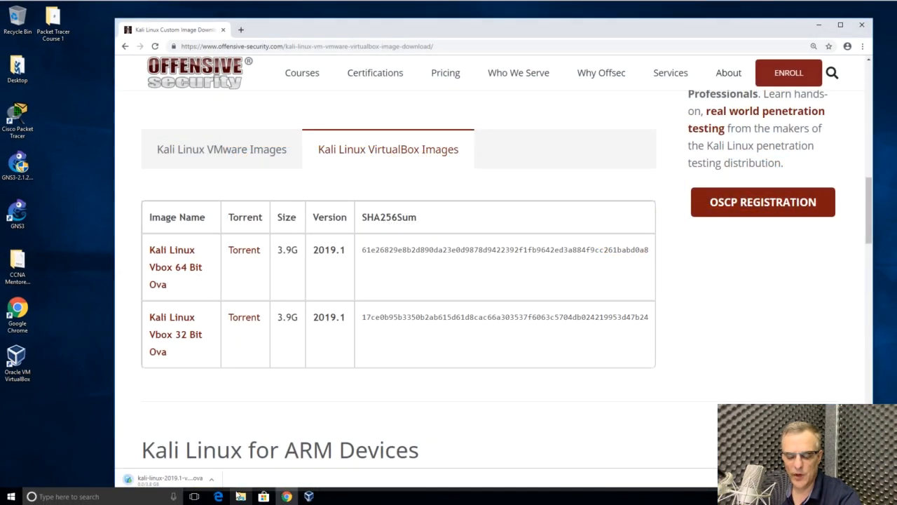
# - Check the Kali Linux download in Chrome and locate the kali-linux-2019.1-vbox-amd64 file in the Downloads folder
pyautogui.click(213, 481)
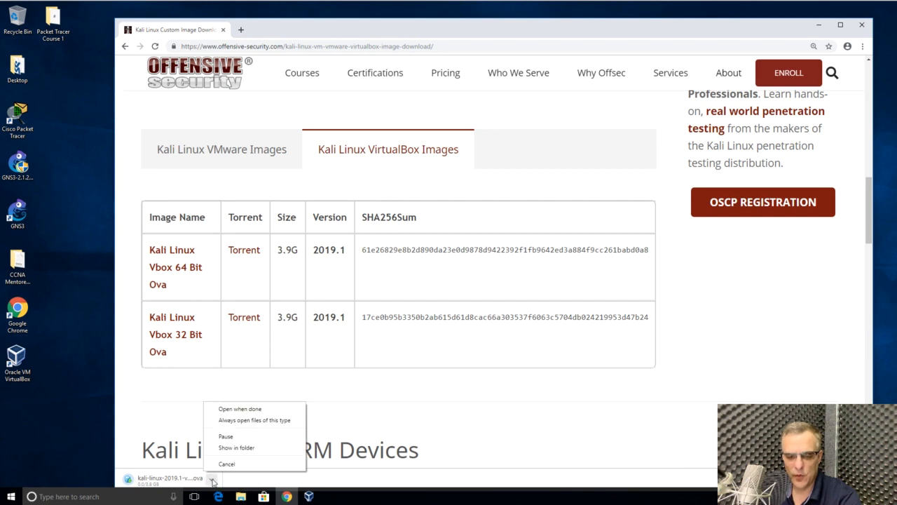
pyautogui.click(169, 459)
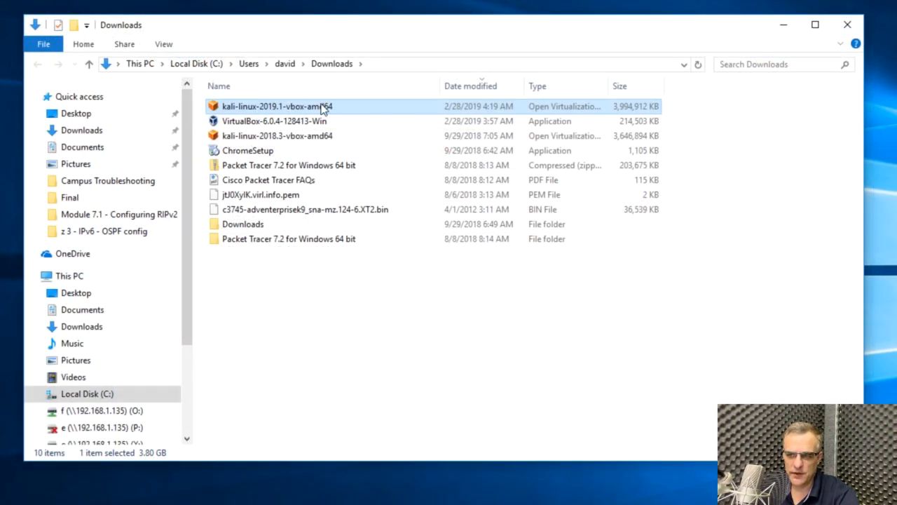
pyautogui.click(272, 138)
pyautogui.doubleClick(300, 107)
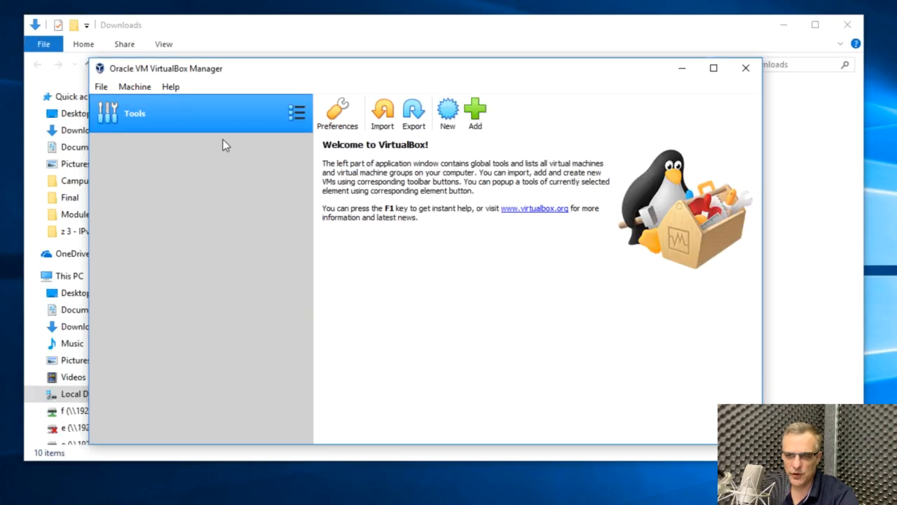
# - Import the kali-linux-2019.1-vbox-amd64 appliance from the Downloads folder into VirtualBox with its suggested settings
pyautogui.click(101, 87)
pyautogui.click(119, 124)
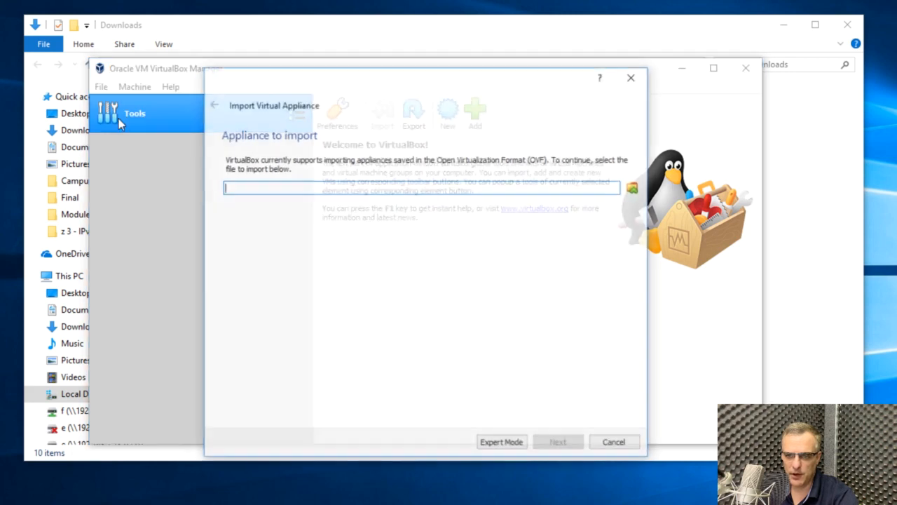
pyautogui.click(634, 189)
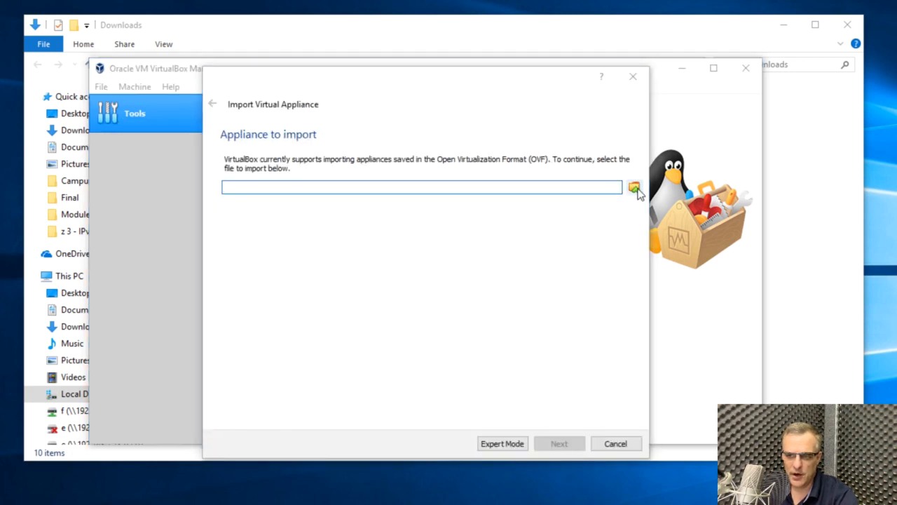
pyautogui.click(280, 189)
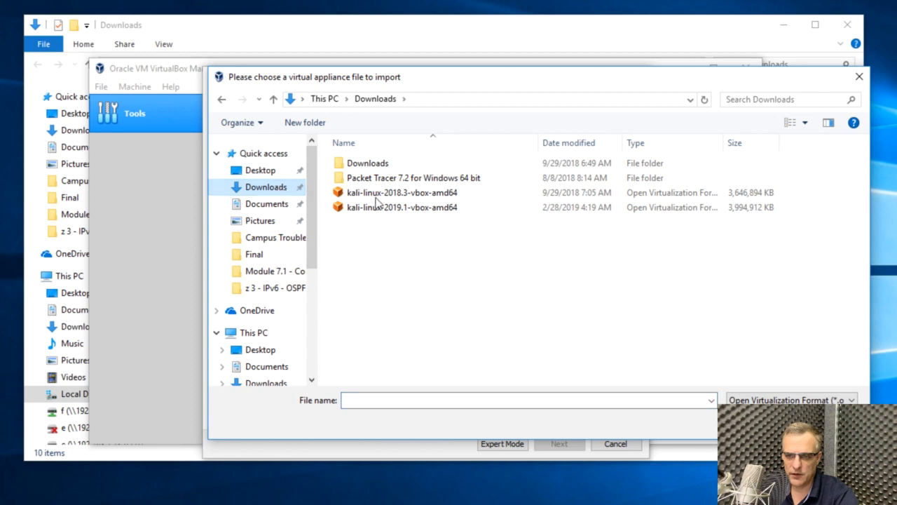
pyautogui.click(435, 208)
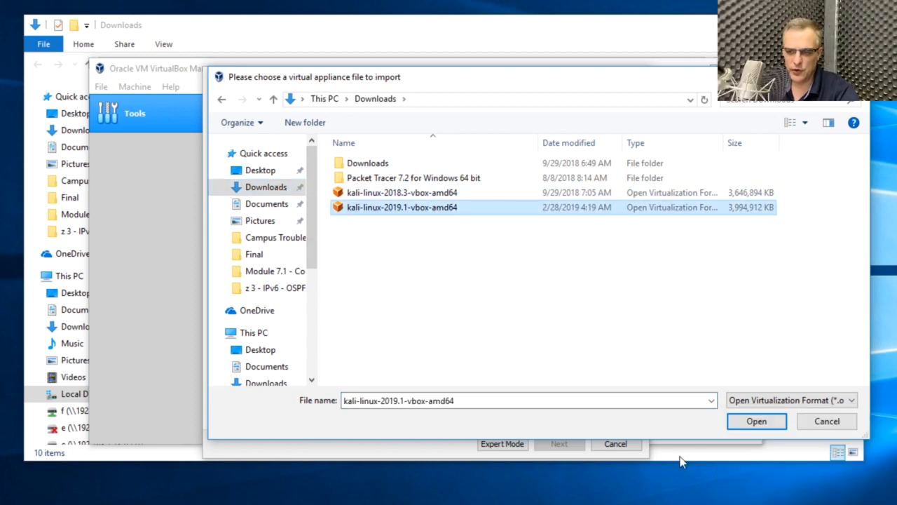
pyautogui.click(755, 422)
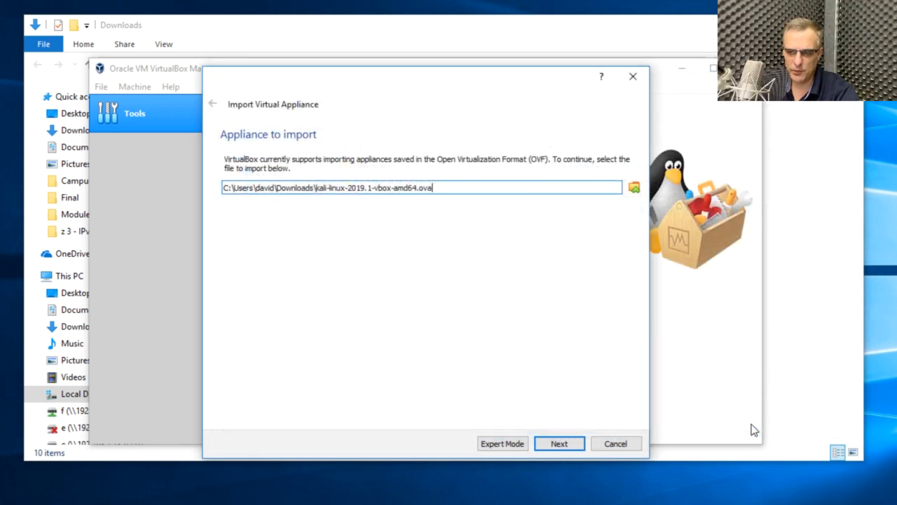
pyautogui.click(560, 444)
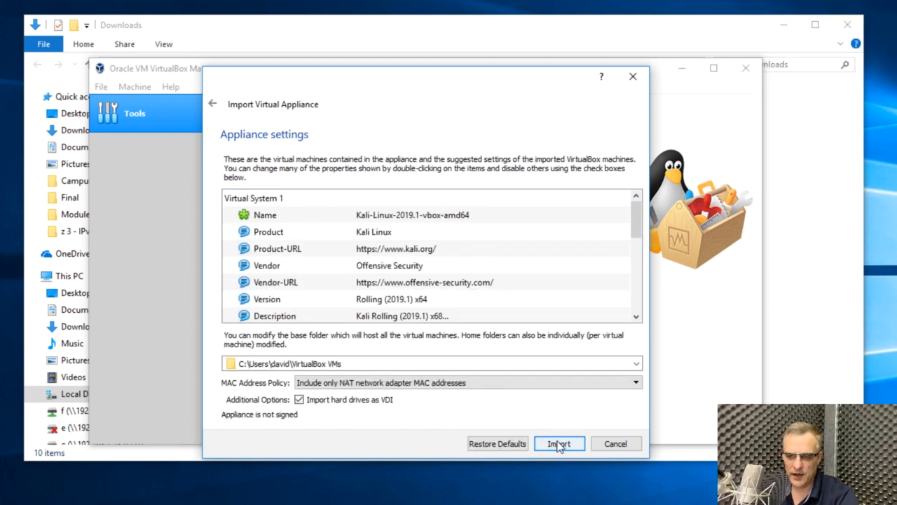
pyautogui.click(559, 445)
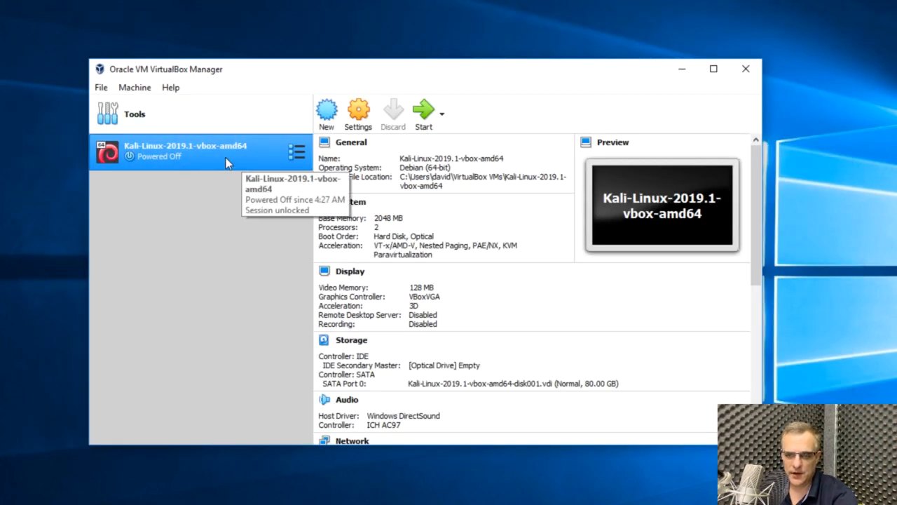
# - Check the invalid settings notice of the Kali virtual machine, switch its USB controller to USB 1.1 (OHCI) and save the settings
pyautogui.click(354, 118)
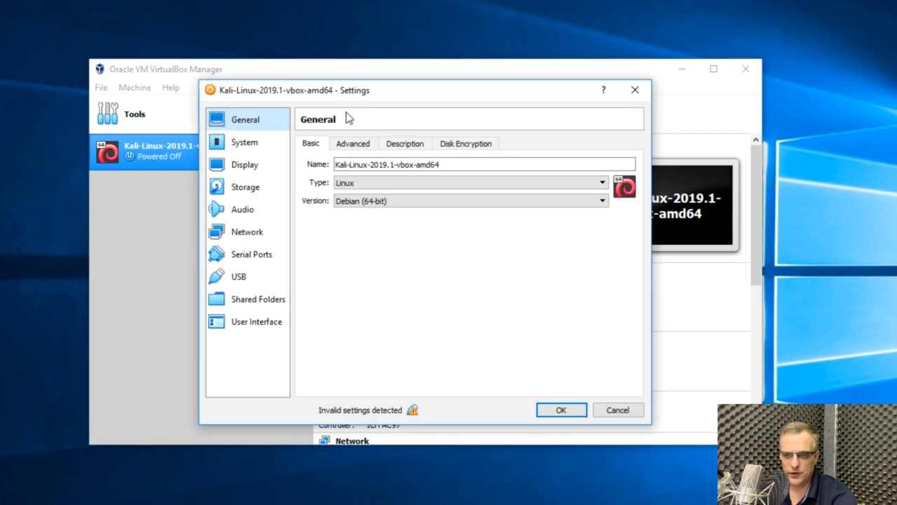
pyautogui.tripleClick(465, 164)
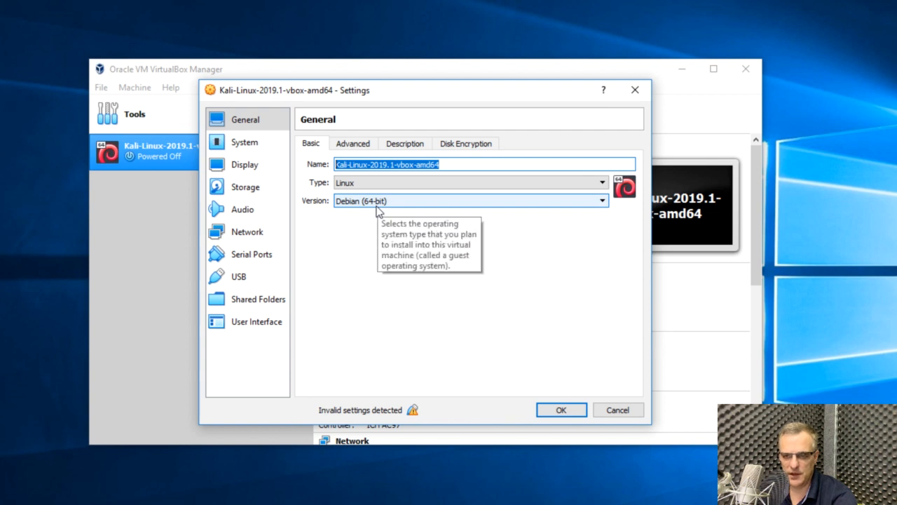
pyautogui.moveTo(412, 411)
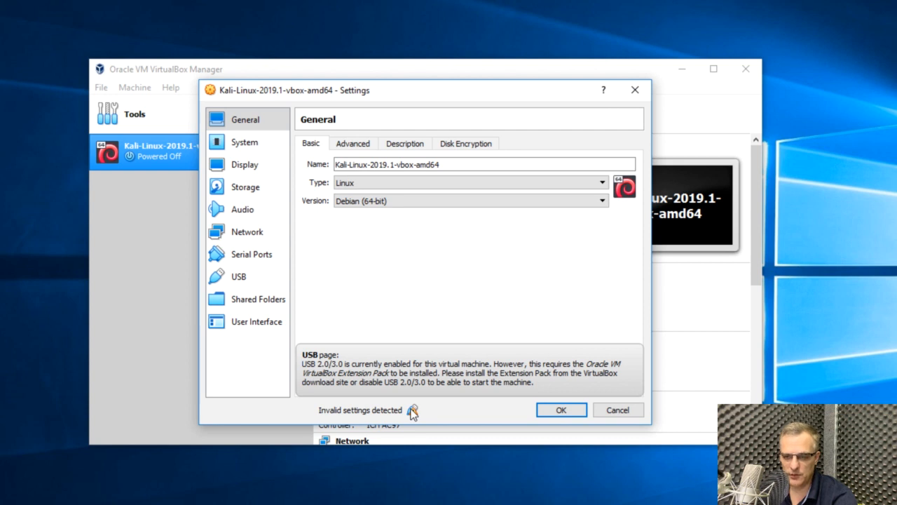
pyautogui.click(259, 256)
pyautogui.click(268, 273)
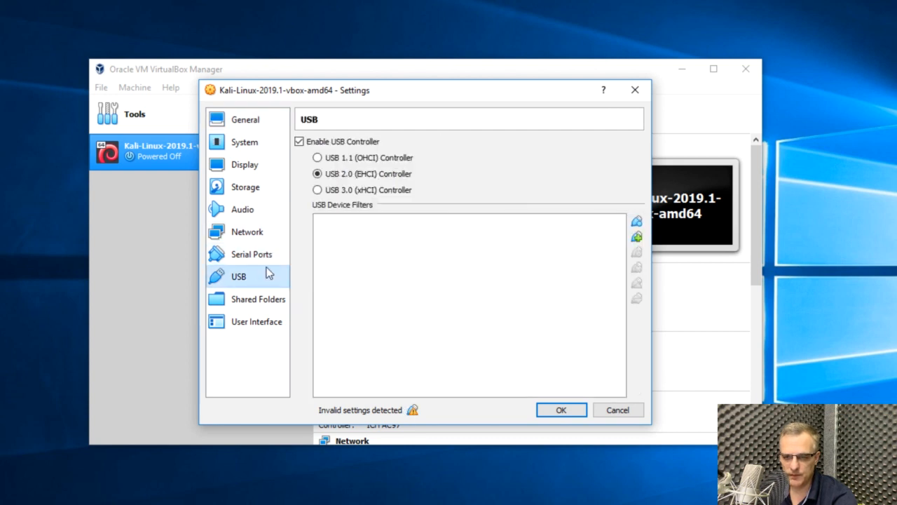
pyautogui.click(317, 158)
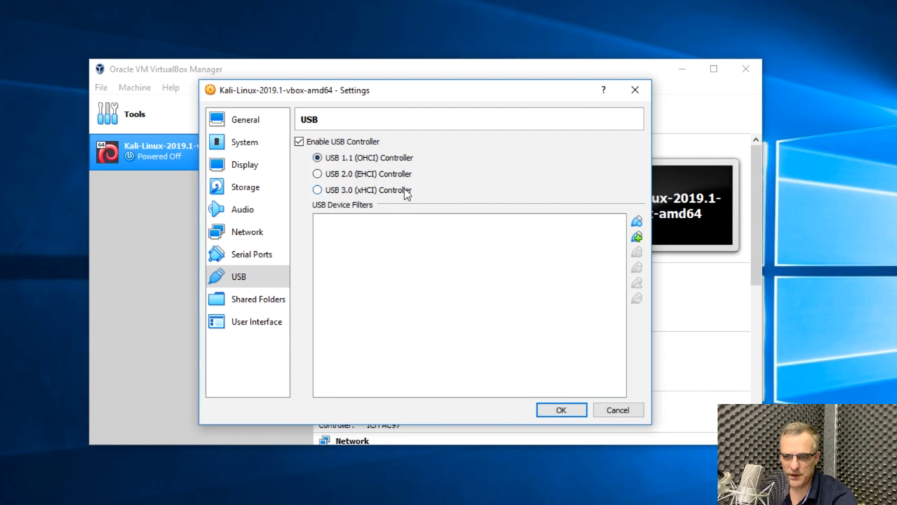
pyautogui.click(550, 411)
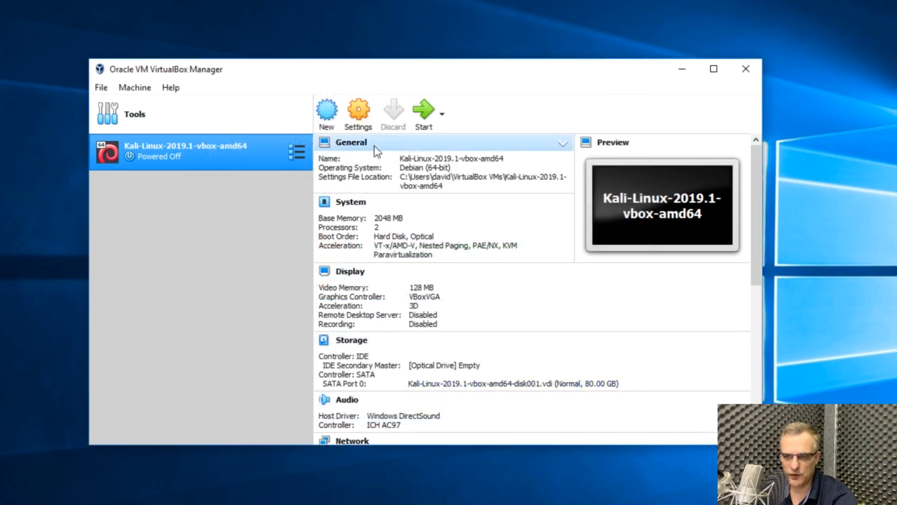
# - Review the Kali virtual machine's base memory and processor settings, and close the settings with the values kept
pyautogui.click(358, 115)
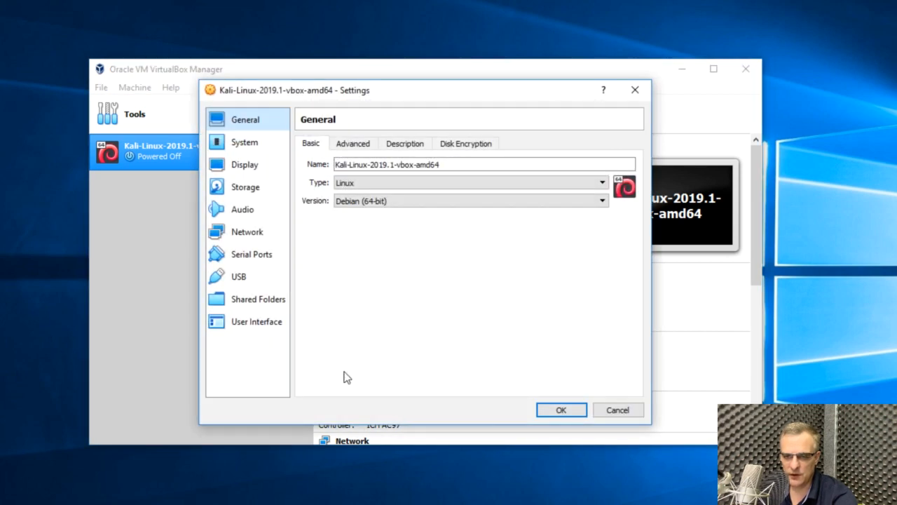
pyautogui.click(242, 144)
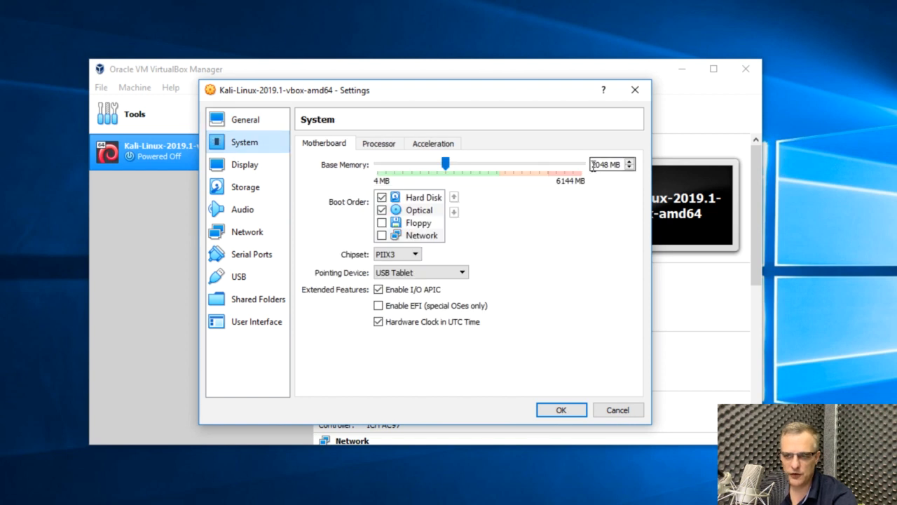
pyautogui.moveTo(593, 165); pyautogui.dragTo(626, 163)
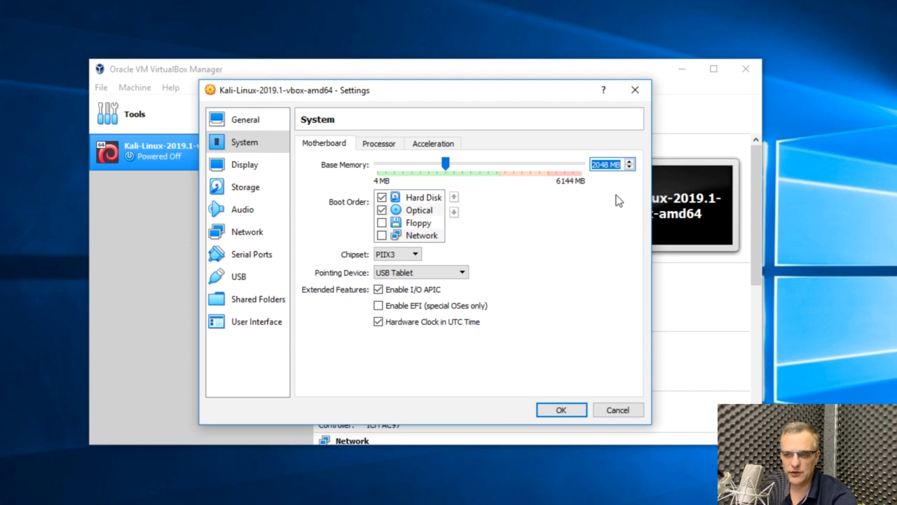
pyautogui.click(373, 146)
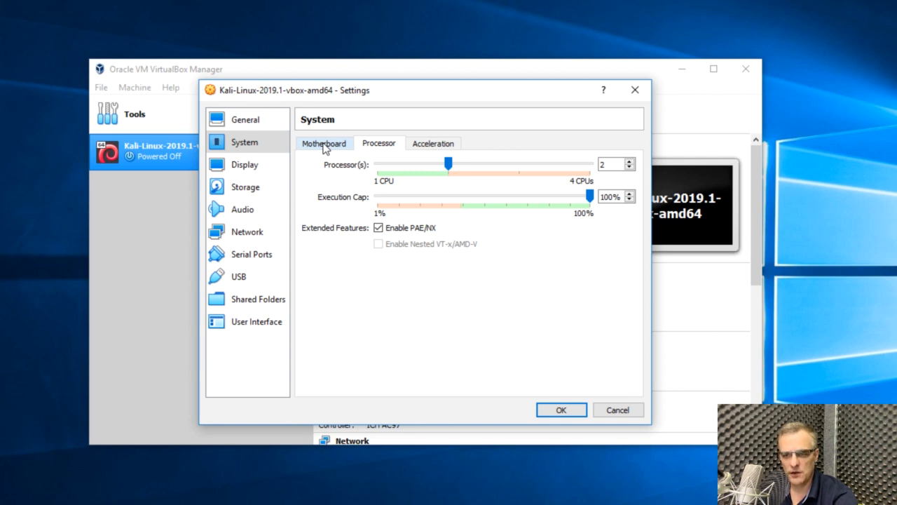
pyautogui.click(325, 145)
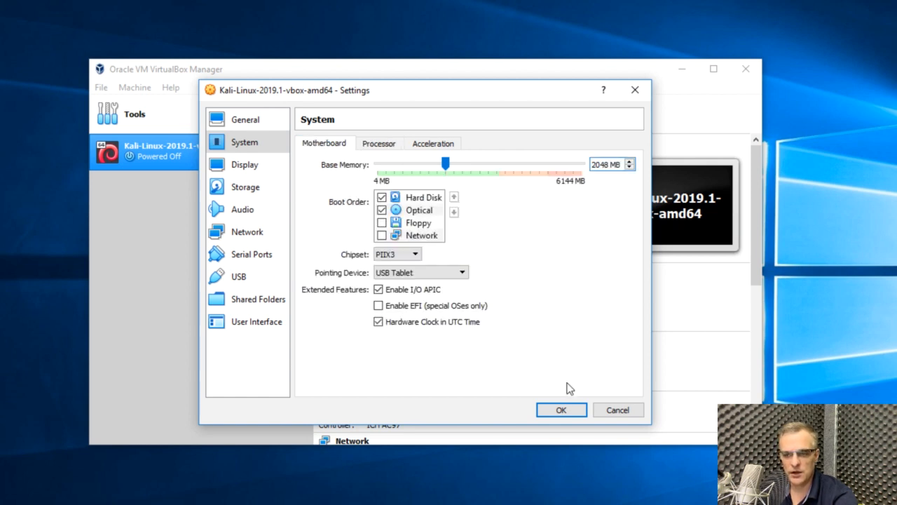
pyautogui.click(553, 411)
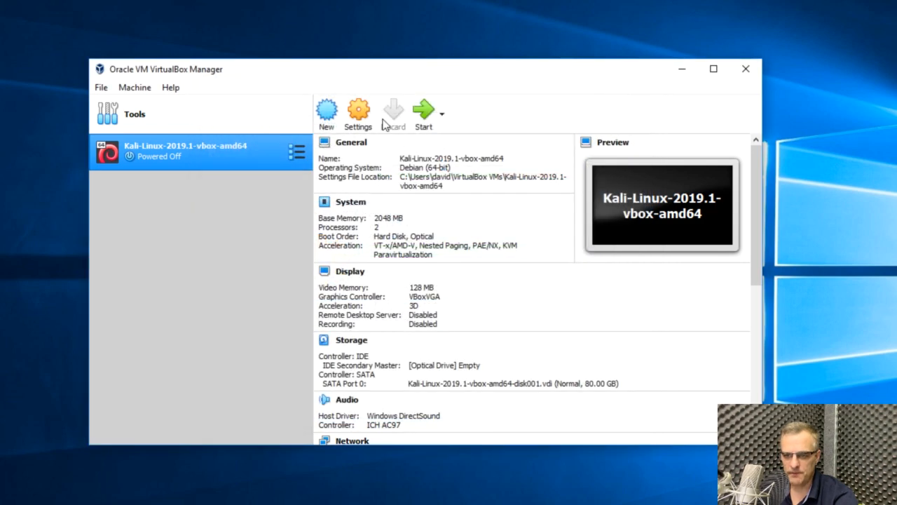
# - Start the Kali virtual machine, dismiss the keyboard capture notice and let it capture the mouse and keyboard
pyautogui.click(425, 119)
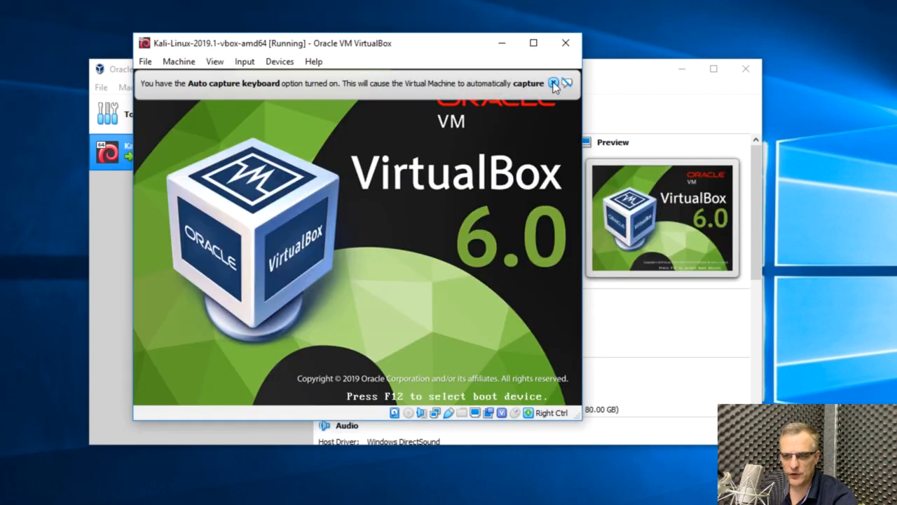
pyautogui.click(553, 84)
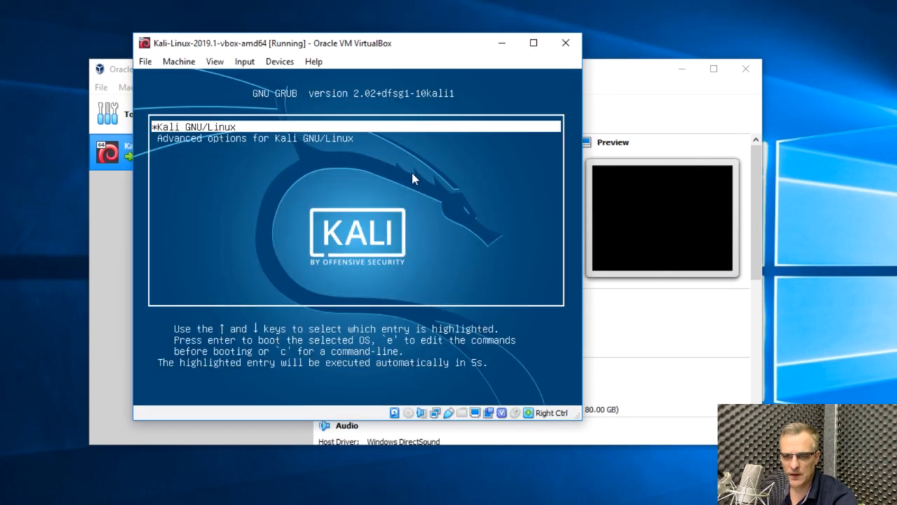
pyautogui.click(412, 179)
pyautogui.click(328, 321)
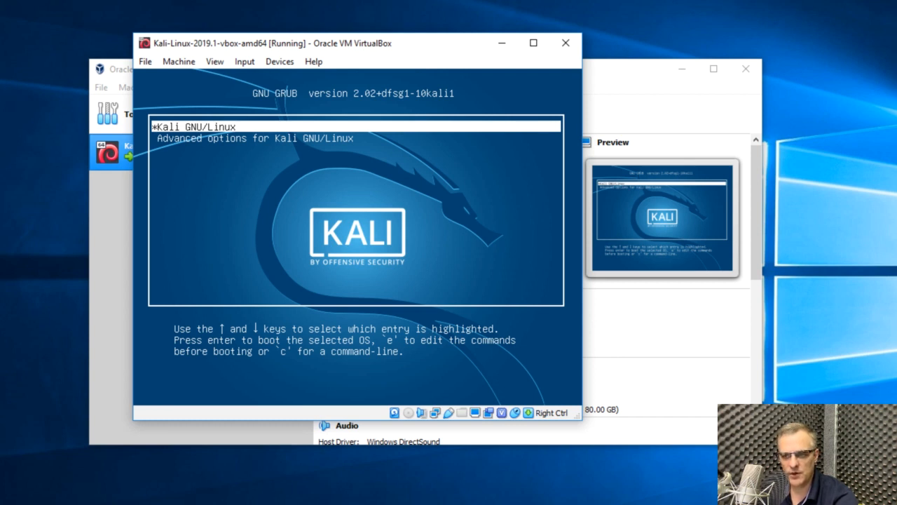
# - Release the captured input to the host, capture it again and boot the Kali GNU/Linux entry
pyautogui.press('Control_R')
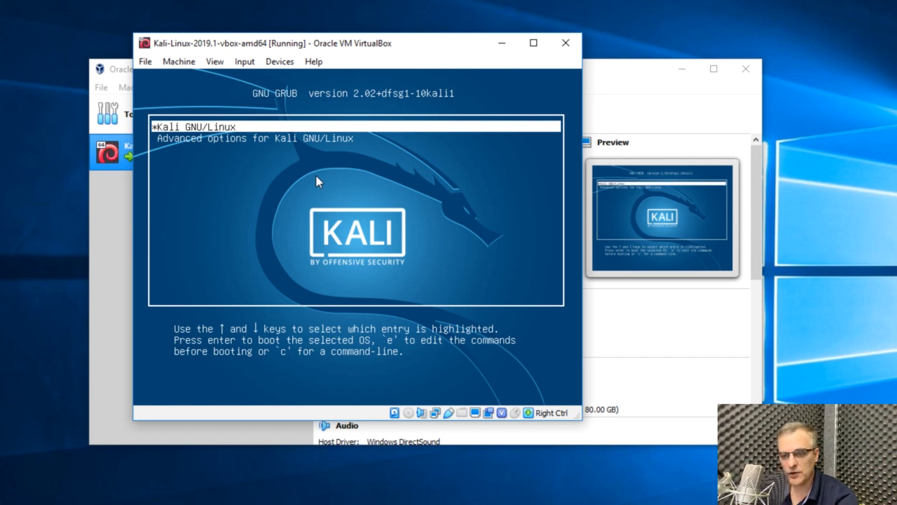
pyautogui.click(343, 182)
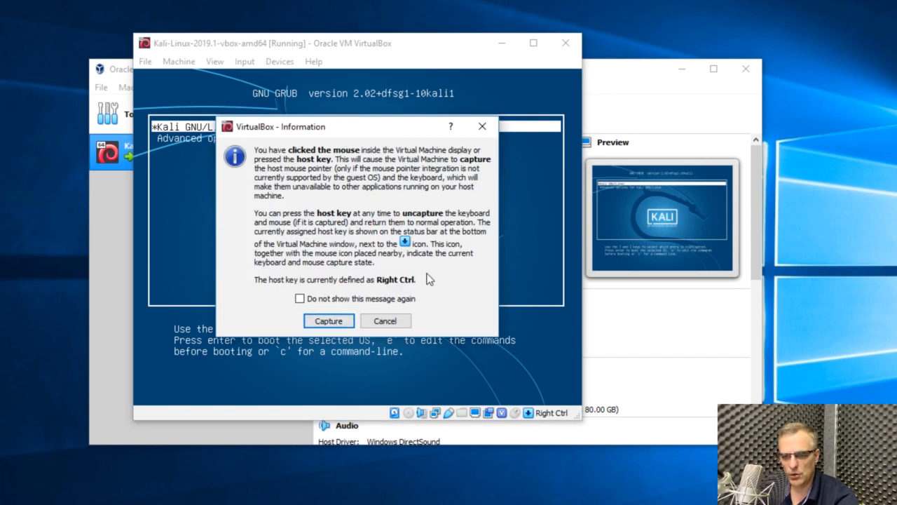
pyautogui.click(339, 320)
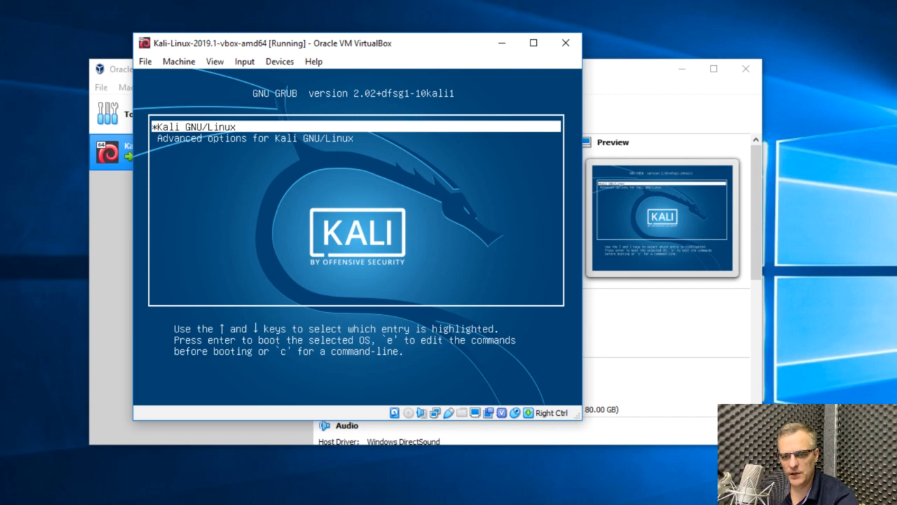
pyautogui.press('Return')
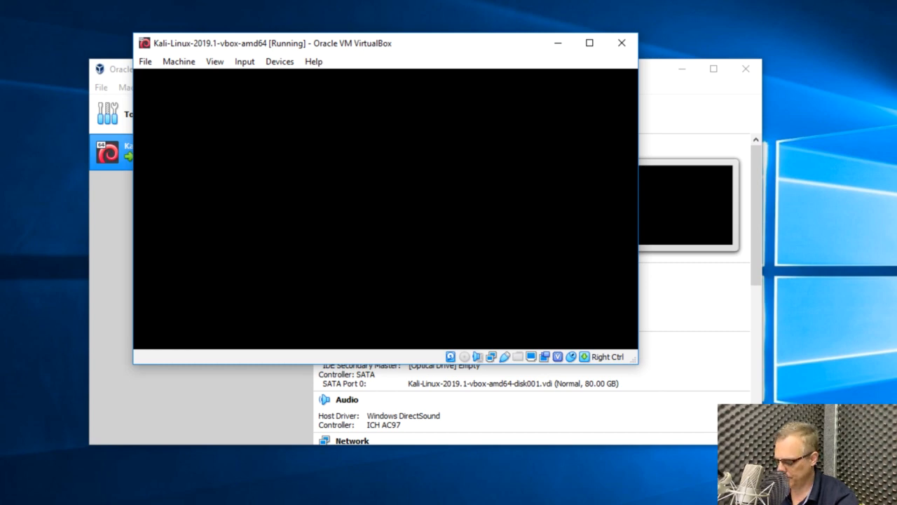
# - Release the pointer from the virtual machine, minimize VirtualBox Manager and dismiss the mouse pointer integration notice
pyautogui.press('Control_R')
pyautogui.click(677, 70)
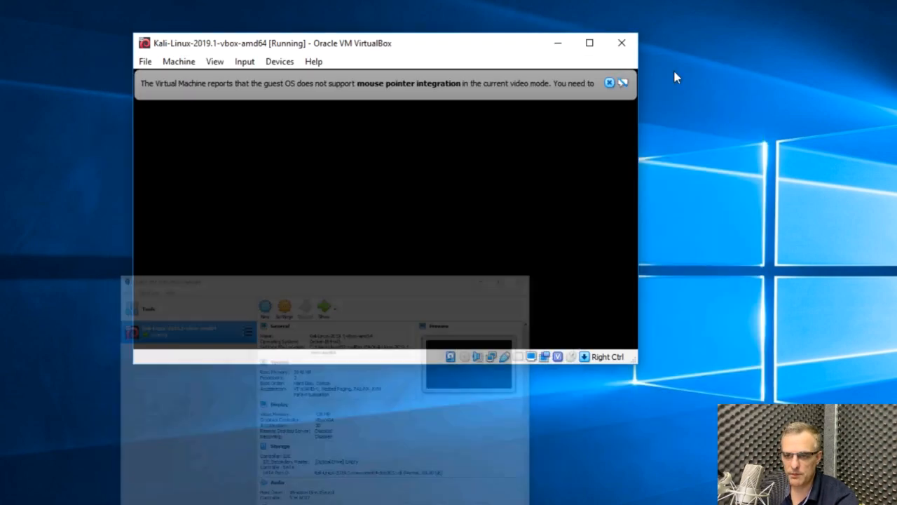
pyautogui.click(623, 83)
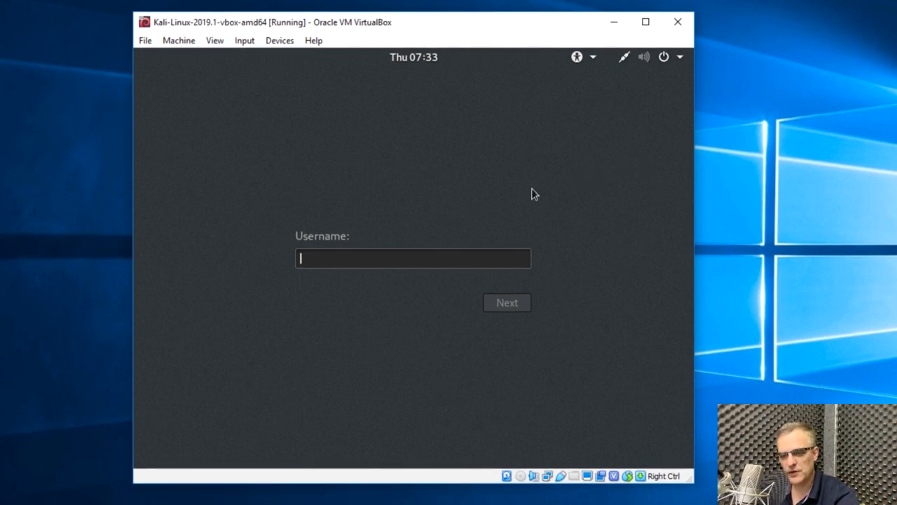
# - Sign in to Kali Linux with the username root and the account password
pyautogui.write('root')
pyautogui.press('Return')
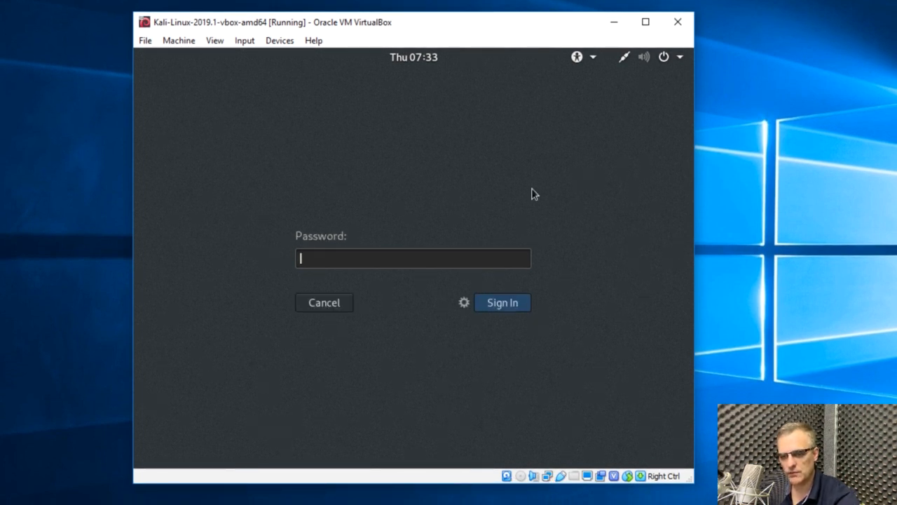
pyautogui.write('too')
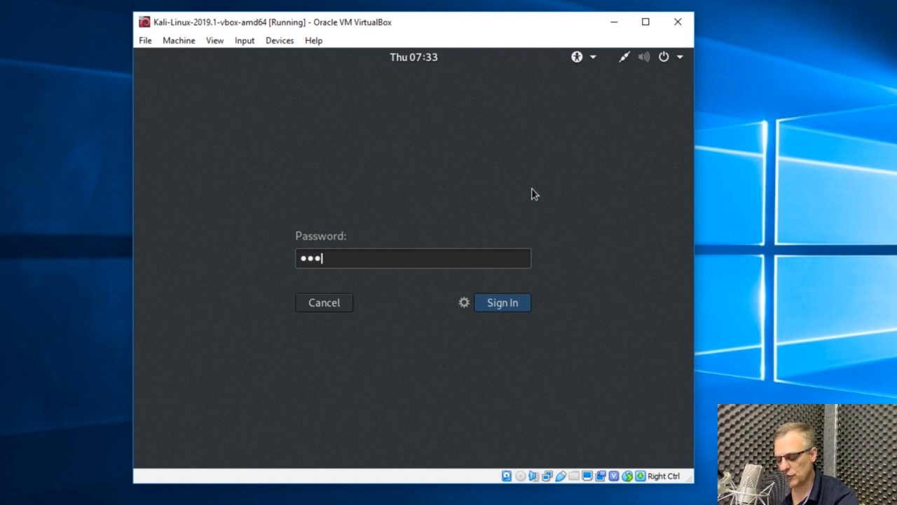
pyautogui.write('r')
pyautogui.press('Return')
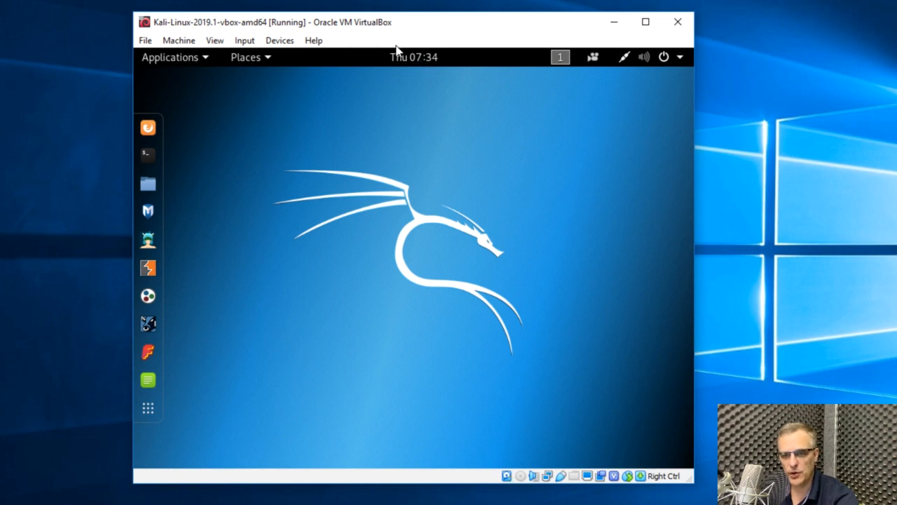
# - Check the attachment options of network Adapter 1 in the running machine's settings, and cancel without changing anything
pyautogui.click(181, 41)
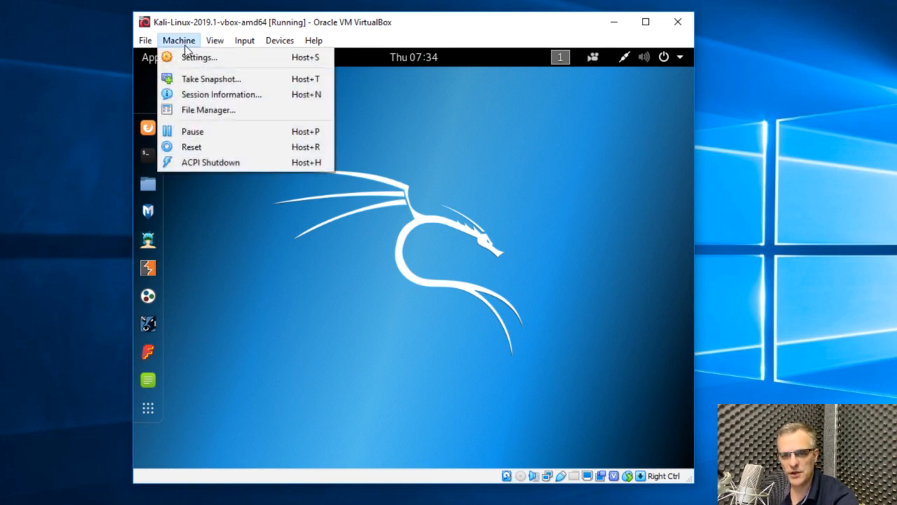
pyautogui.click(188, 58)
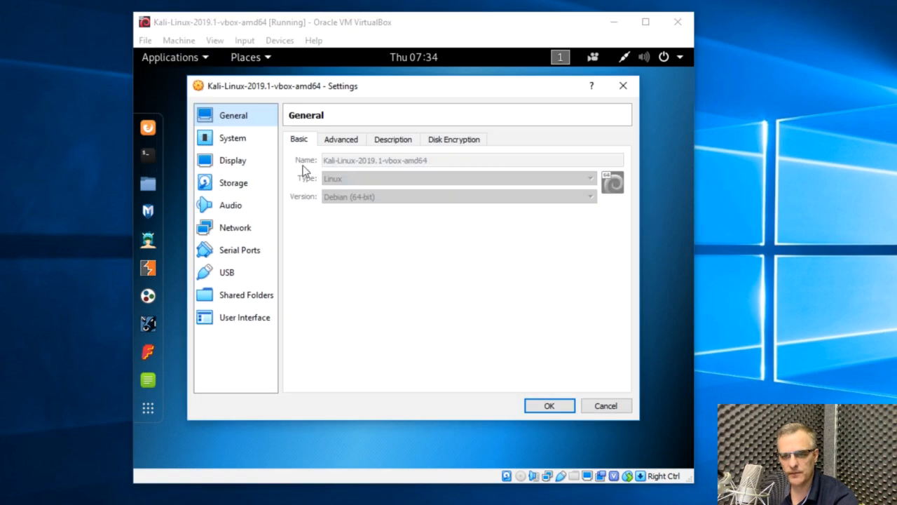
pyautogui.click(229, 232)
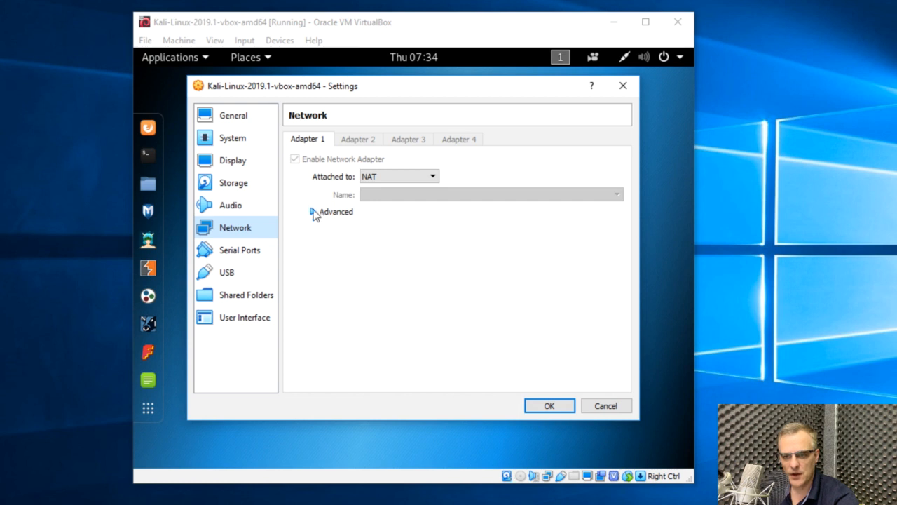
pyautogui.click(393, 178)
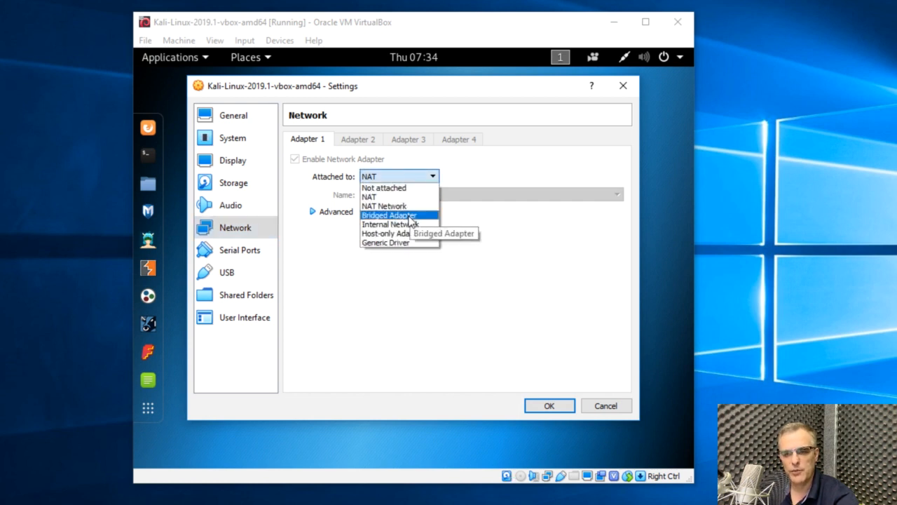
pyautogui.click(502, 161)
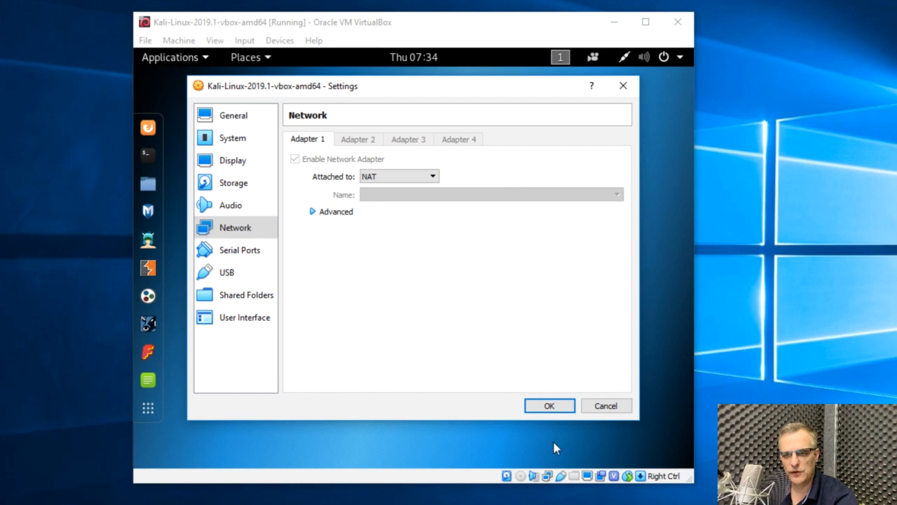
pyautogui.click(604, 406)
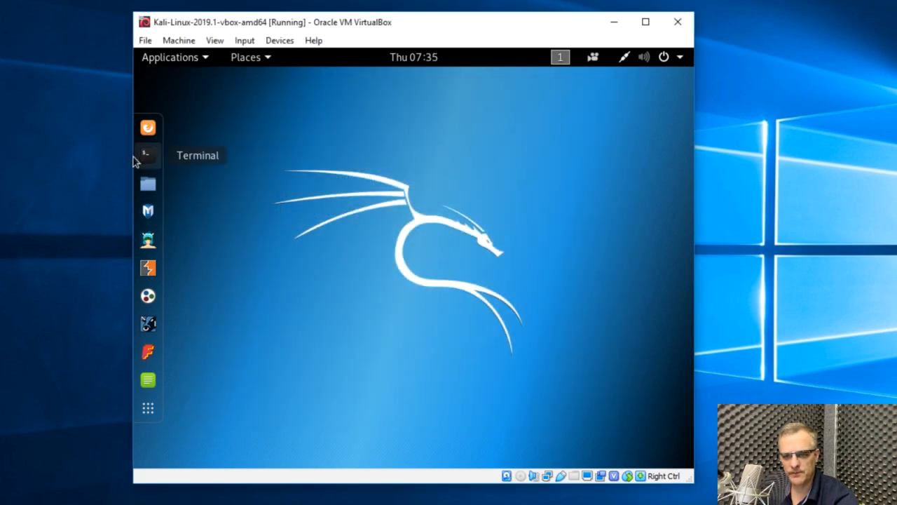
# - Test the network connection by running ping google.com in a Kali terminal, stop the ping and close the terminal
pyautogui.click(138, 153)
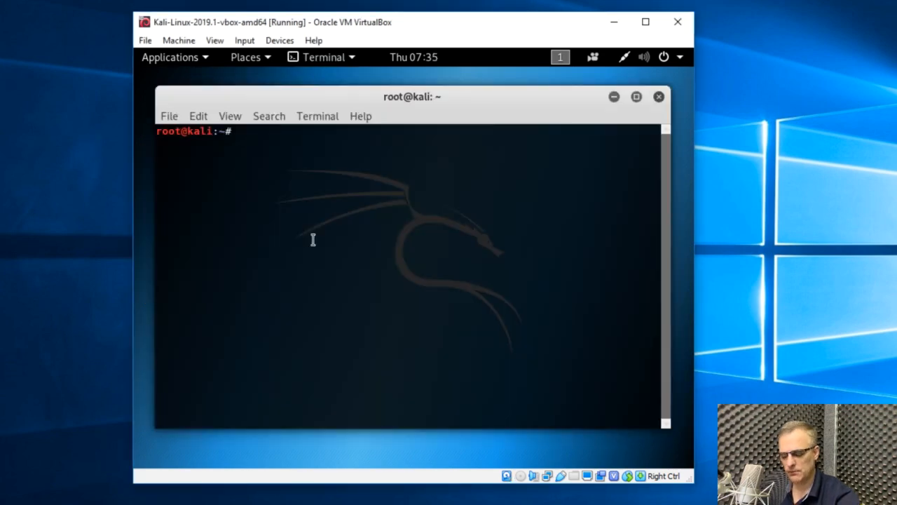
pyautogui.write('ping goog')
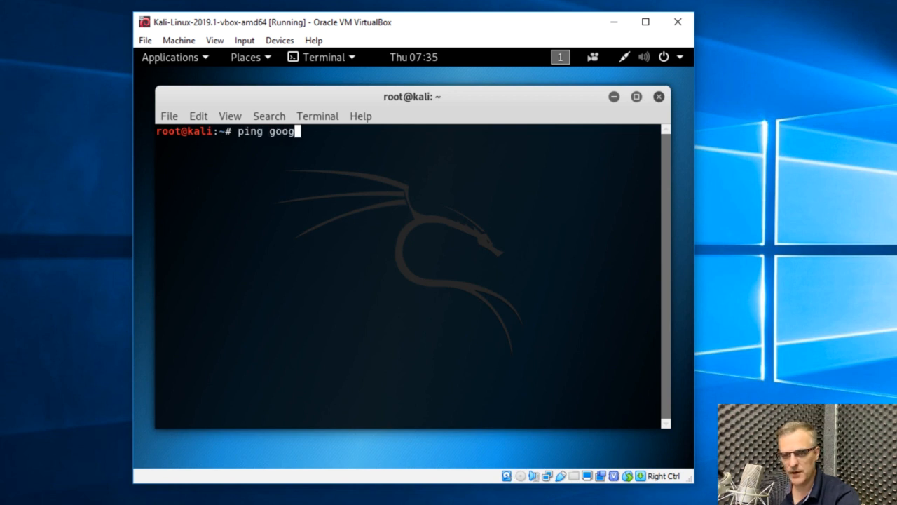
pyautogui.write('le.com')
pyautogui.press('Return')
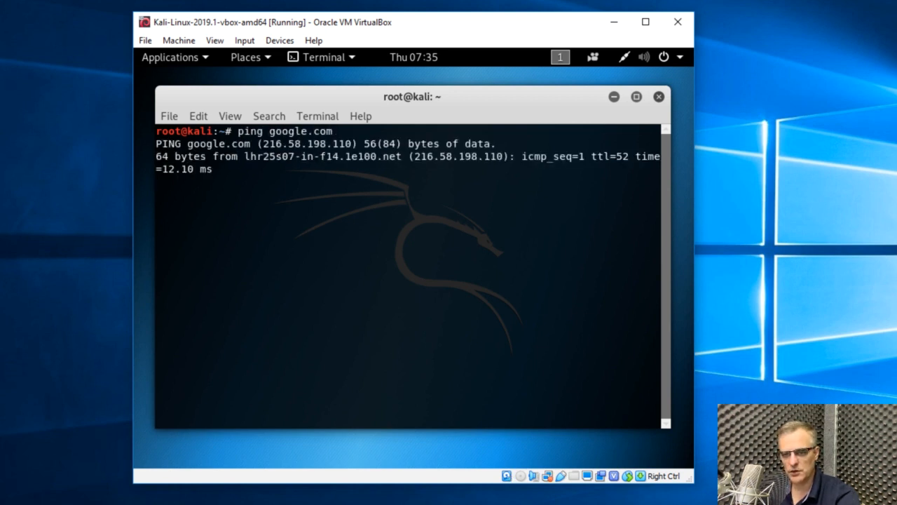
pyautogui.hotkey('ctrl', 'c')
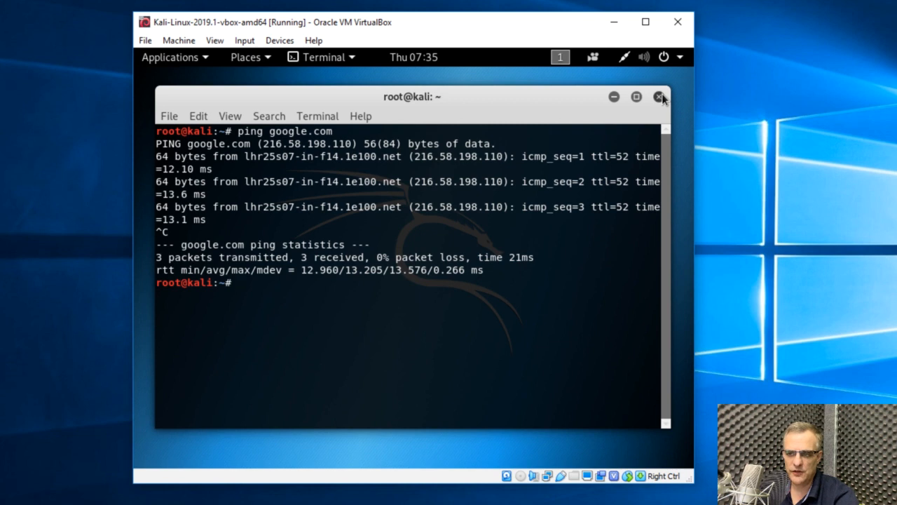
pyautogui.click(658, 97)
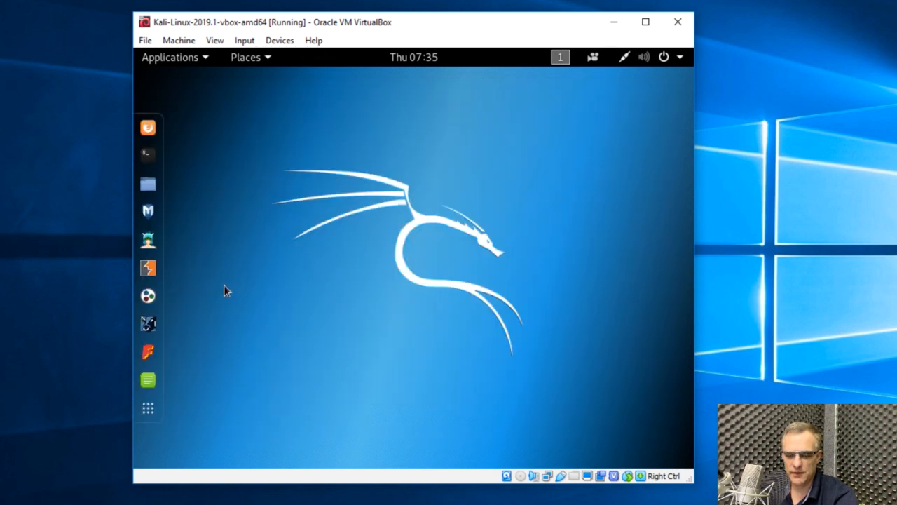
# - Browse Kali's application categories, including Information Gathering, Web Application Analysis, Database Assessment, Password Attacks, Forensics and Favorites
pyautogui.click(195, 60)
pyautogui.moveTo(241, 127)
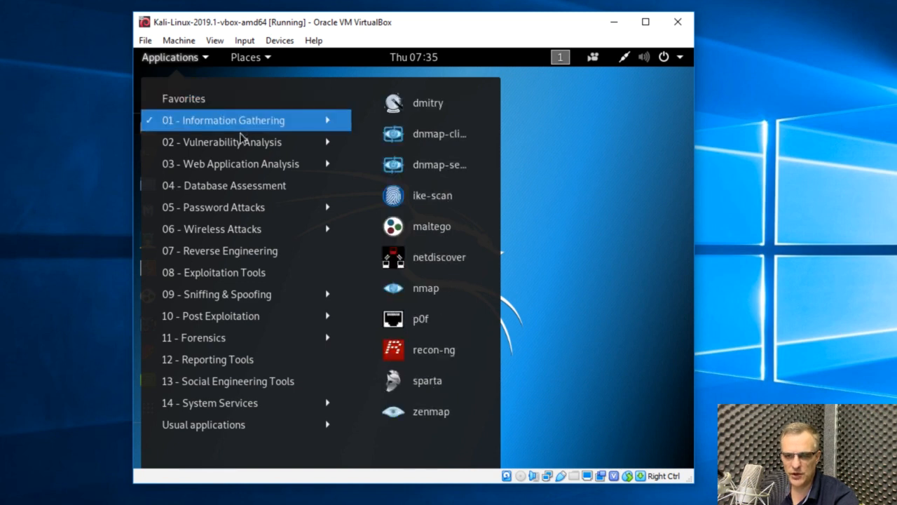
pyautogui.moveTo(282, 171)
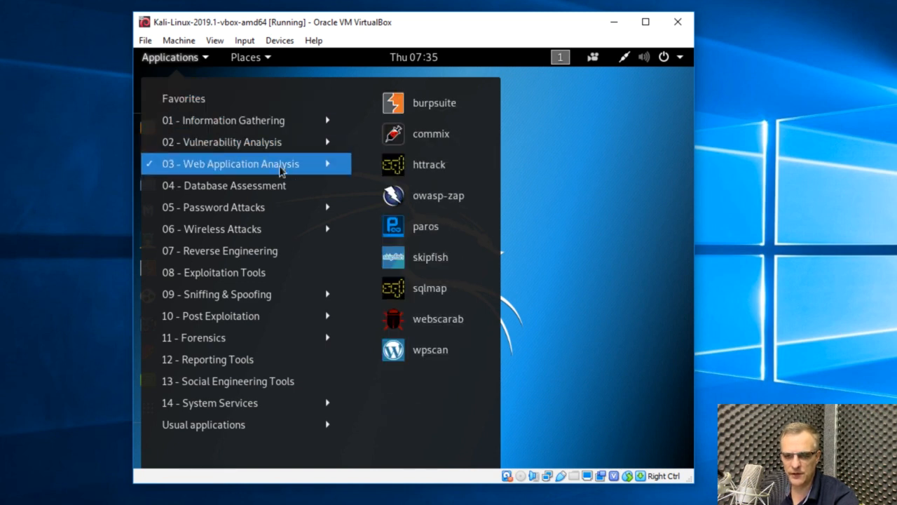
pyautogui.moveTo(270, 191)
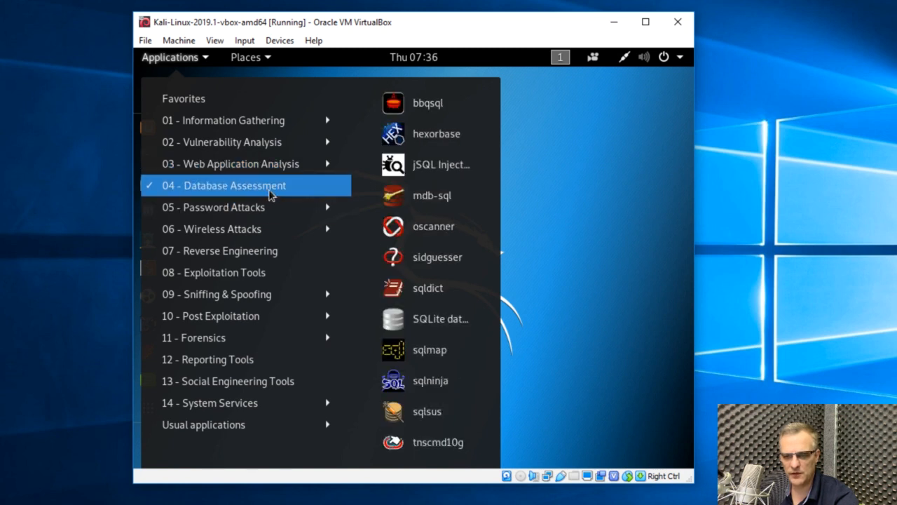
pyautogui.moveTo(273, 213)
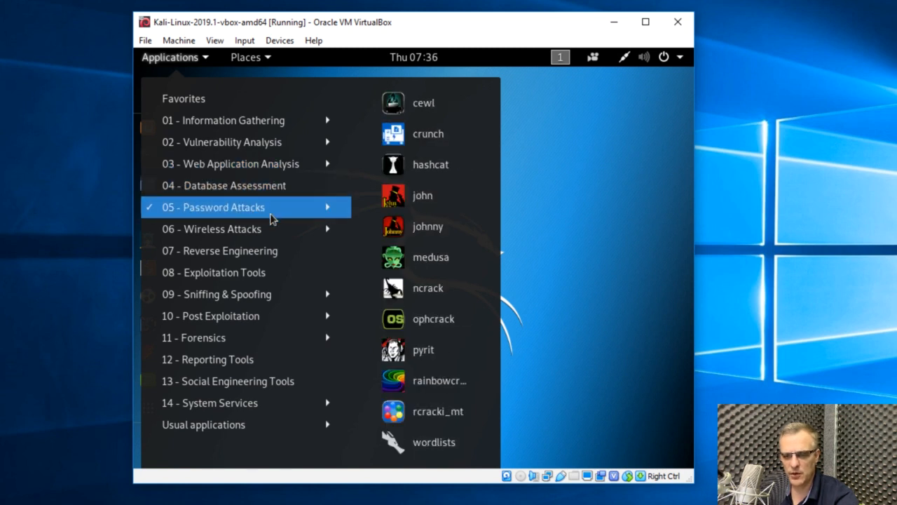
pyautogui.moveTo(281, 258)
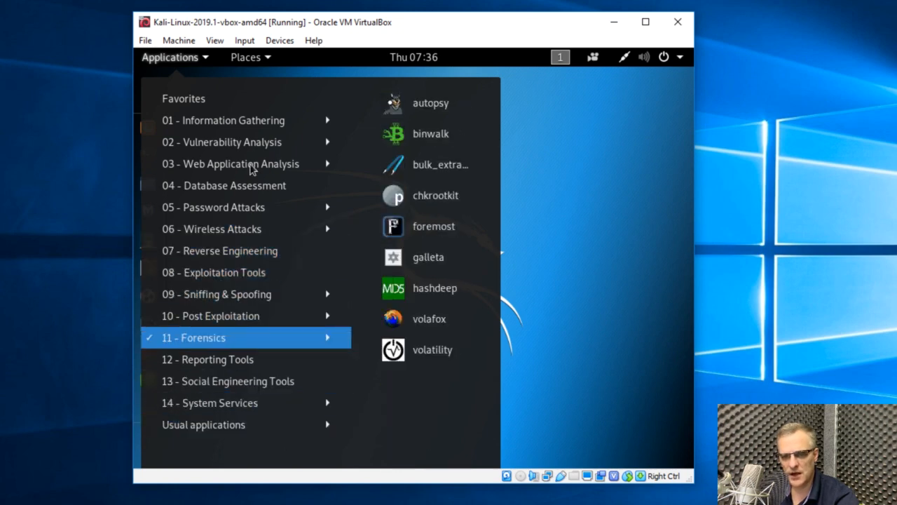
pyautogui.moveTo(176, 100)
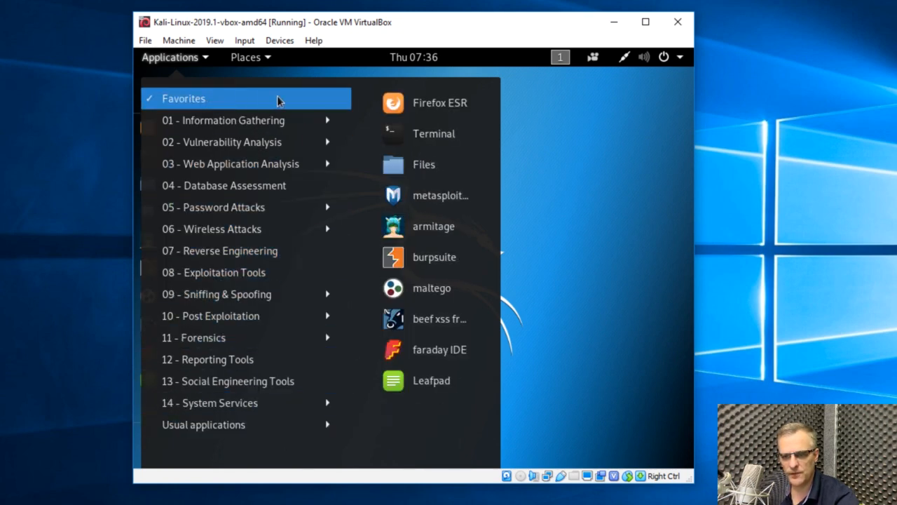
# - Open Firefox ESR from Kali's favorite applications and load google.com to test web access
pyautogui.click(463, 105)
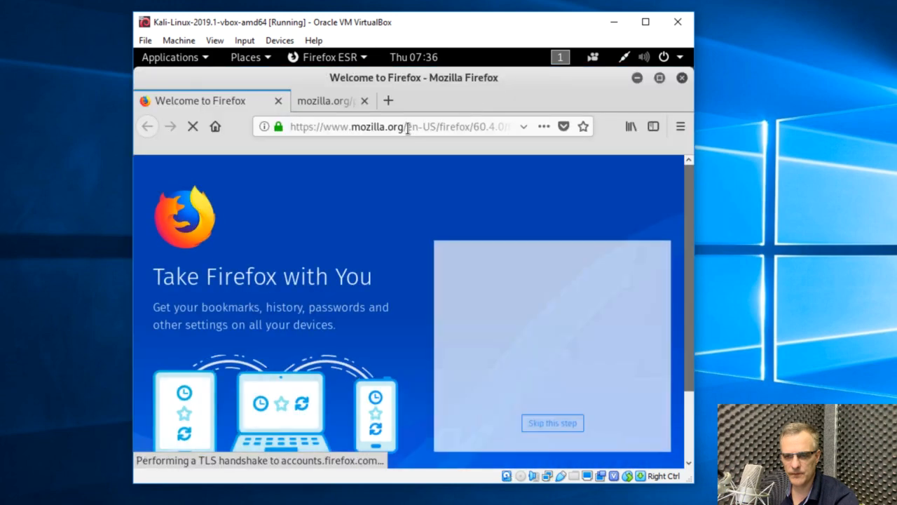
pyautogui.click(408, 128)
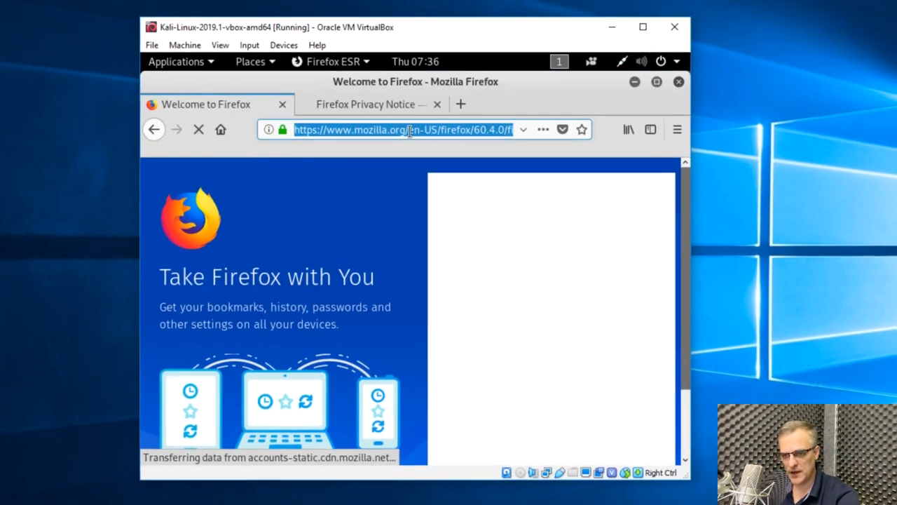
pyautogui.write('google.com')
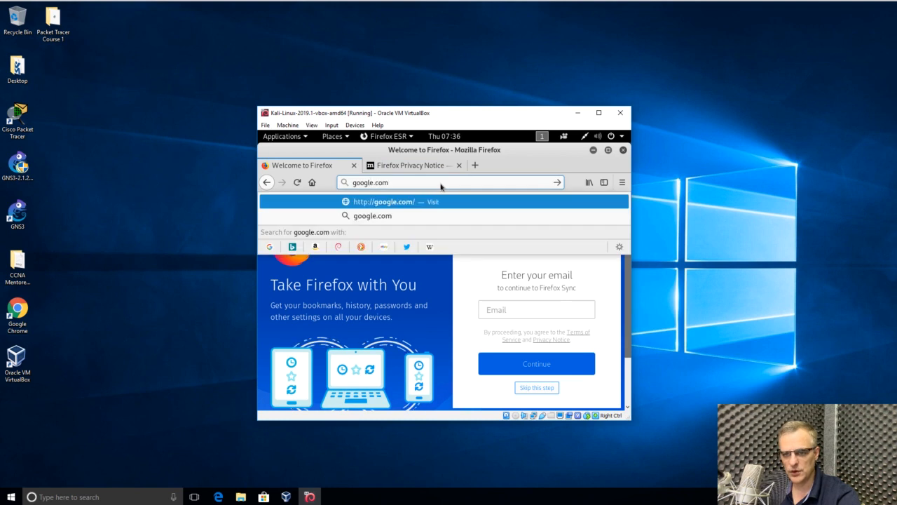
pyautogui.press('Return')
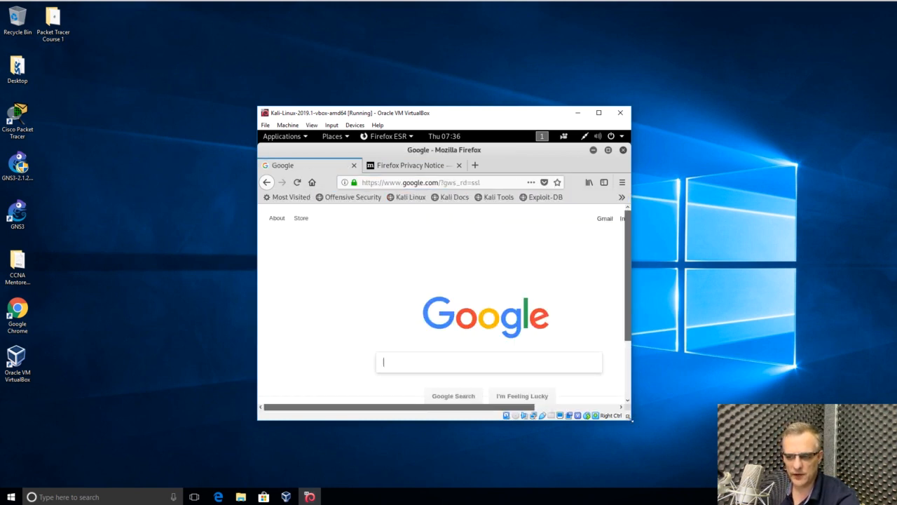
# - Enlarge the Kali virtual machine window and reposition it toward the upper middle of the Windows desktop so the whole Google page fits
pyautogui.moveTo(631, 418); pyautogui.dragTo(837, 483)
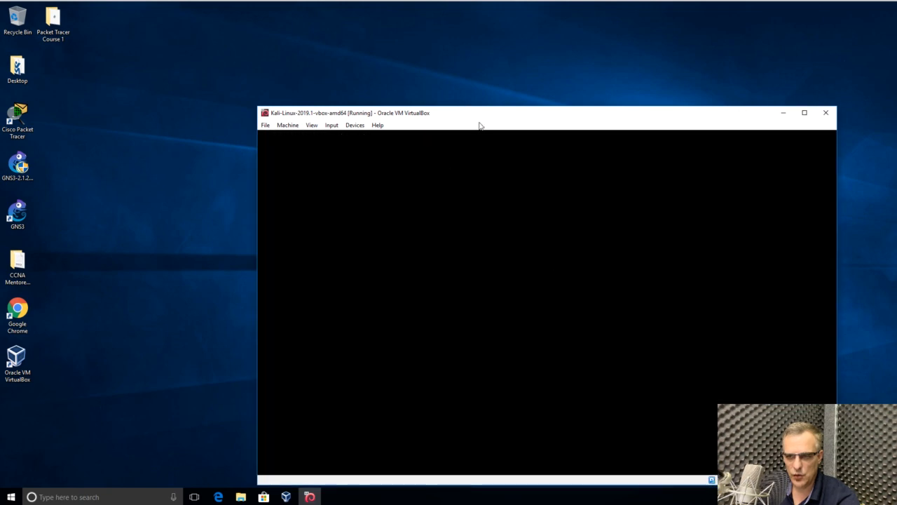
pyautogui.moveTo(469, 114); pyautogui.dragTo(327, 31)
pyautogui.moveTo(692, 397); pyautogui.dragTo(760, 440)
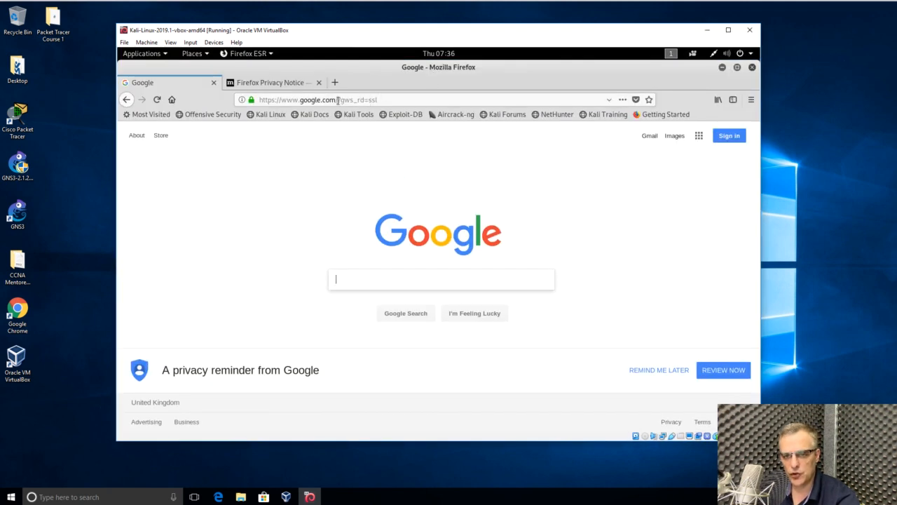
# - Close the Firefox browser inside Kali together with its open tabs
pyautogui.click(752, 68)
pyautogui.click(520, 274)
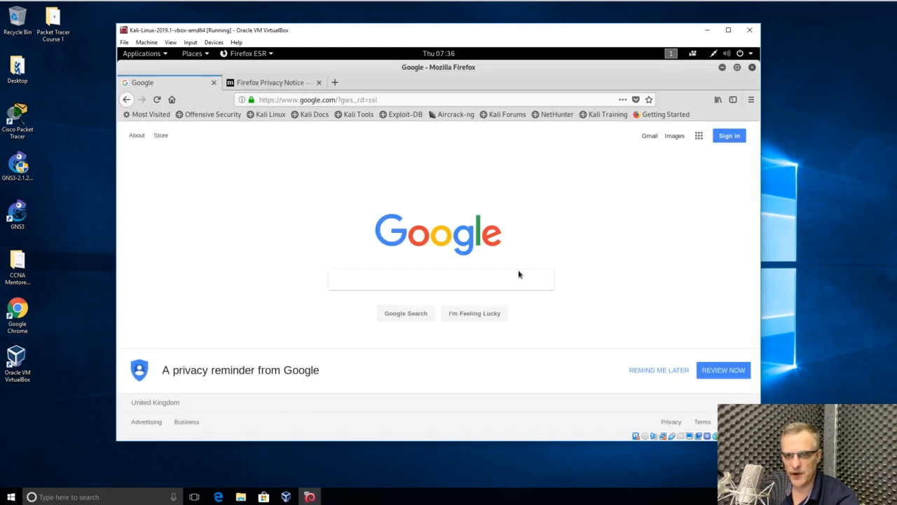